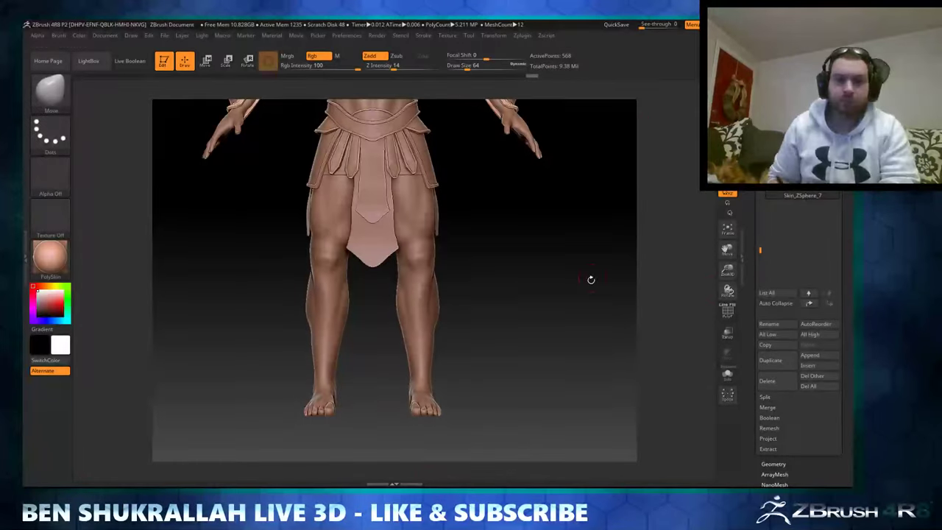
# Step: Insert a plane mesh, then move and shrink it down beneath the character's feet
pyautogui.click(807, 365)
pyautogui.click(557, 310)
pyautogui.press('w')
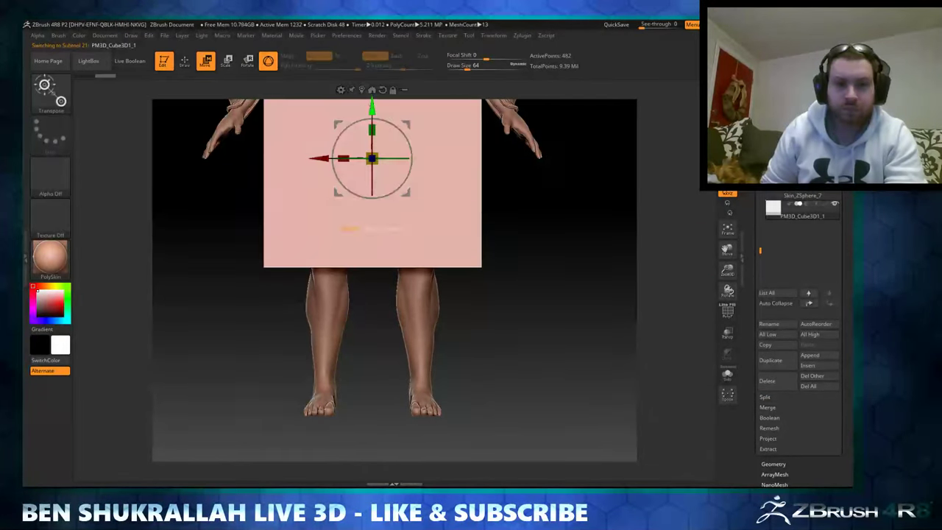
pyautogui.moveTo(370, 154); pyautogui.dragTo(359, 404)
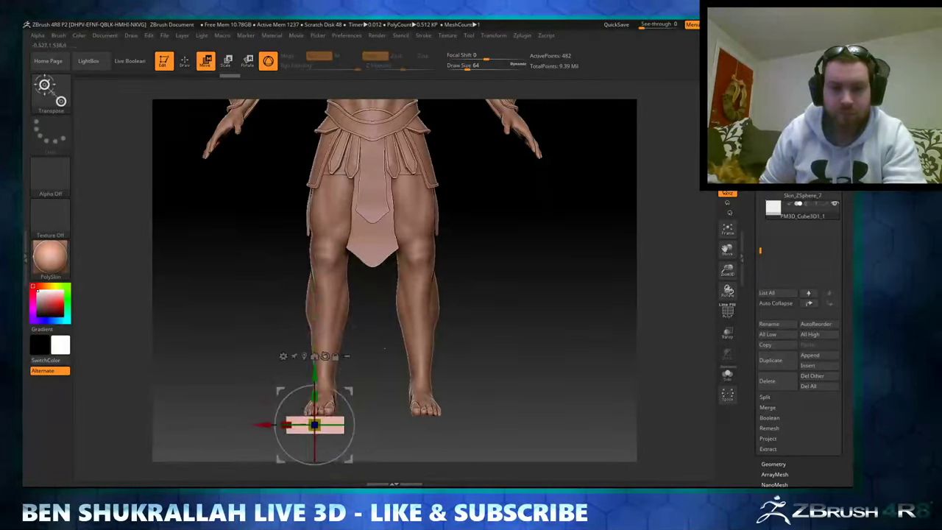
pyautogui.keyDown('shift'); pyautogui.moveTo(384, 348); pyautogui.dragTo(478, 348); pyautogui.keyUp('shift')
pyautogui.moveTo(337, 381)
pyautogui.mouseDown()
pyautogui.moveTo(471, 382)
pyautogui.moveTo(471, 441)
pyautogui.mouseUp()
pyautogui.press('q')
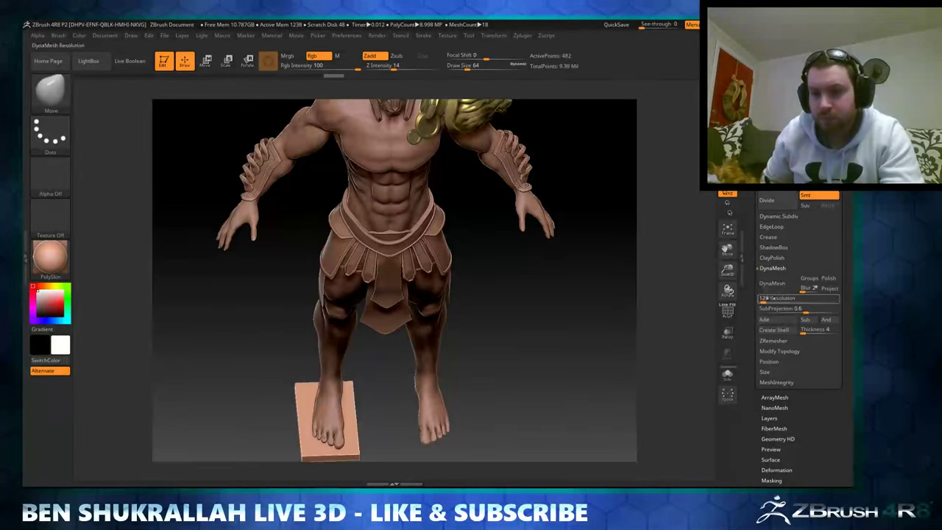
# Step: Remesh the plane with DynaMesh and turn on PolyF to check the sole under the foot
pyautogui.click(772, 282)
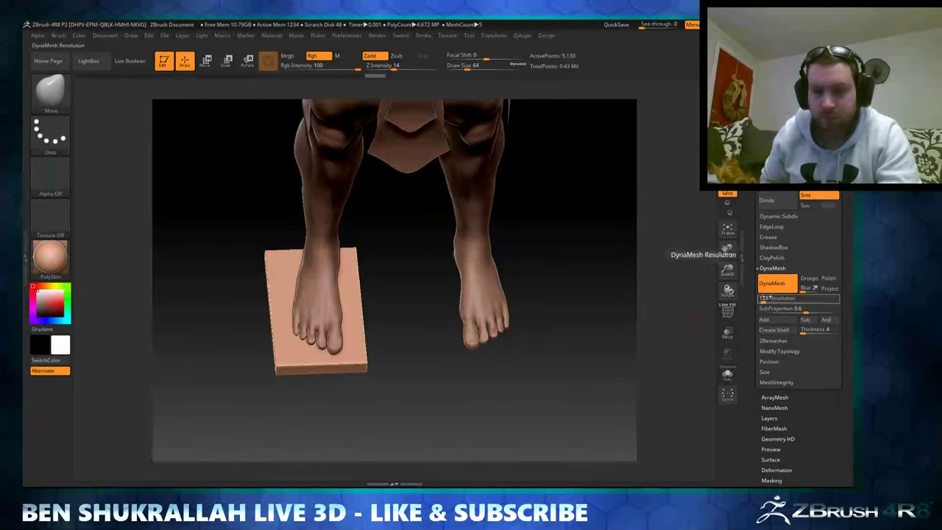
pyautogui.hotkey('shift', 'f')
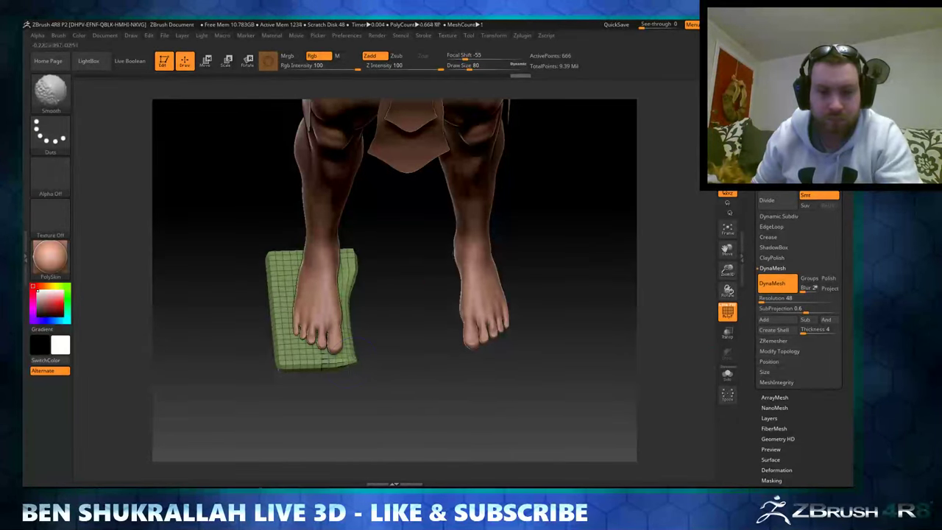
pyautogui.keyDown('shift'); pyautogui.moveTo(221, 412); pyautogui.dragTo(221, 309); pyautogui.keyUp('shift')
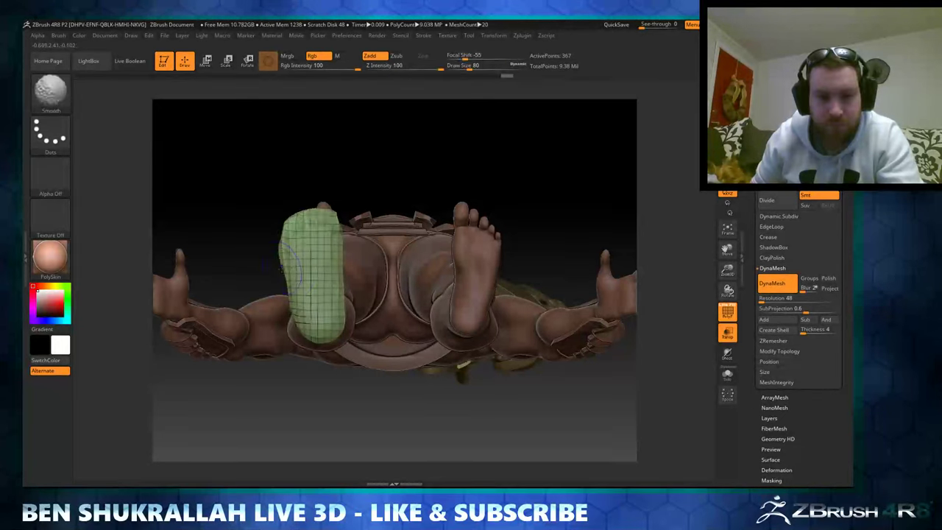
pyautogui.moveTo(317, 378)
pyautogui.mouseDown()
pyautogui.moveTo(328, 360)
pyautogui.moveTo(441, 361)
pyautogui.mouseUp()
pyautogui.press('w')
pyautogui.press('q')
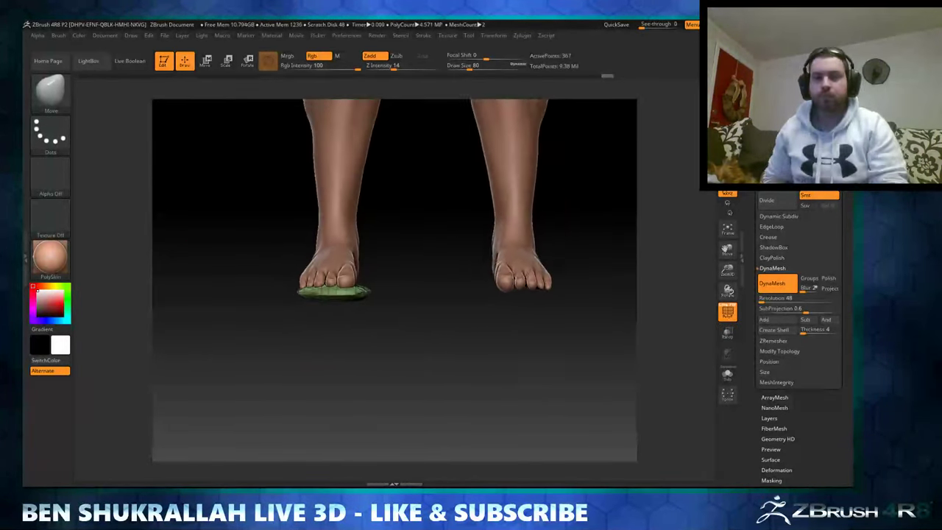
pyautogui.moveTo(441, 412); pyautogui.dragTo(515, 397)
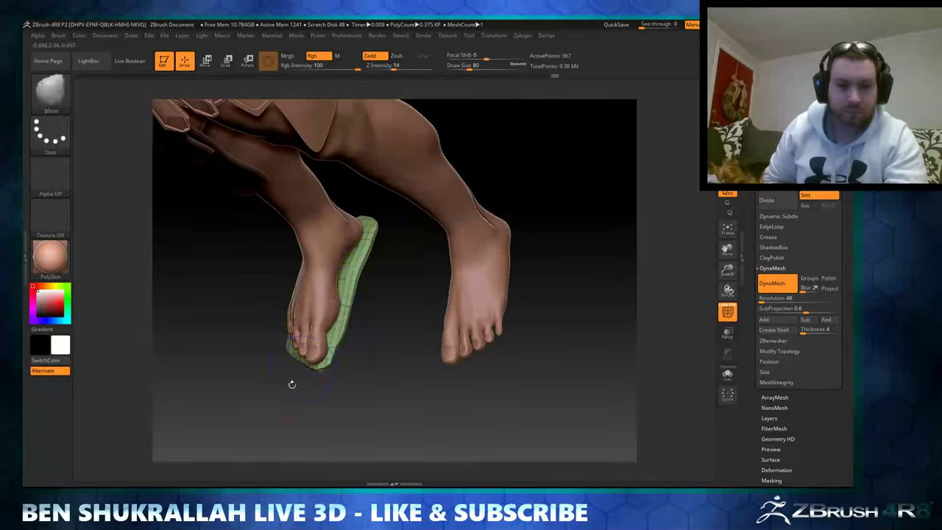
pyautogui.moveTo(291, 383)
pyautogui.mouseDown()
pyautogui.moveTo(410, 83)
pyautogui.moveTo(440, 373)
pyautogui.moveTo(411, 333)
pyautogui.mouseUp()
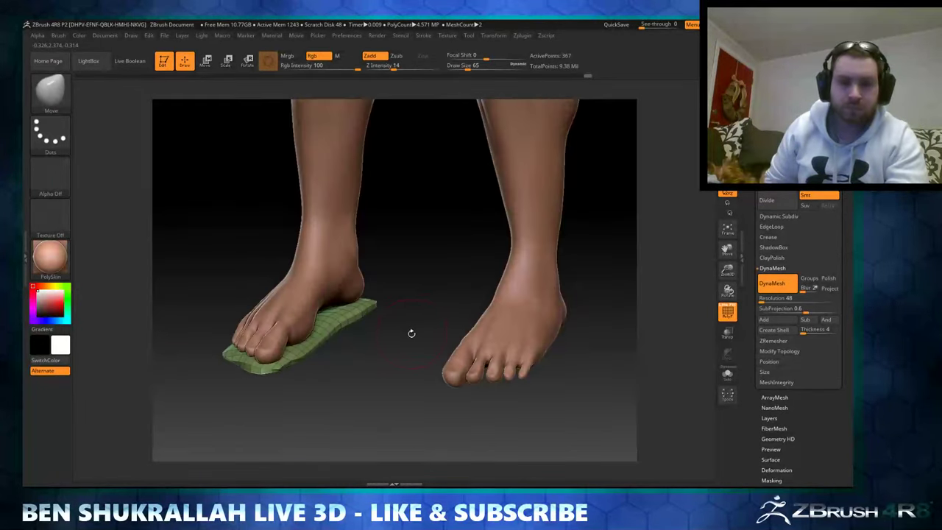
# Step: Switch to a ZSphere tool with the green sole as the target and enable Edit Topology
pyautogui.click(699, 187)
pyautogui.click(727, 229)
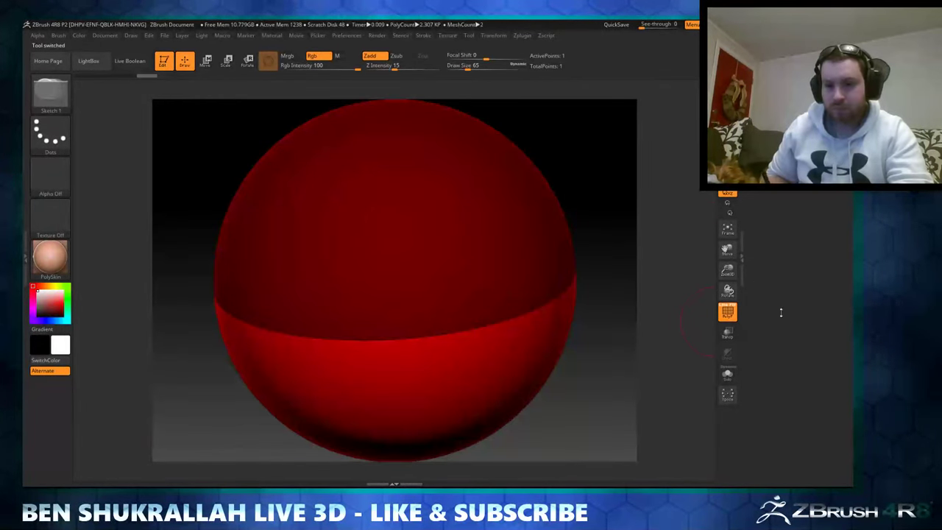
pyautogui.click(772, 222)
pyautogui.click(686, 264)
pyautogui.click(798, 212)
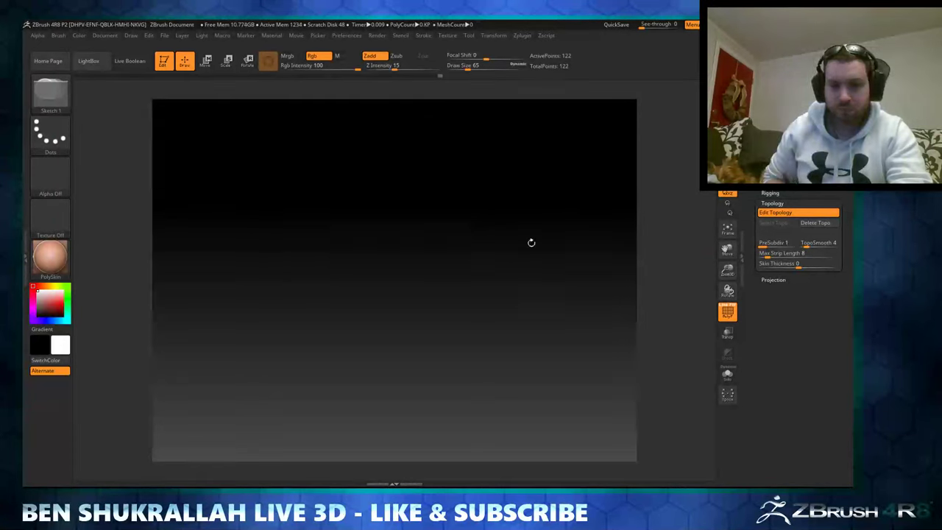
# Step: Draw a 63-point low-poly topology patch over the green strip, then delete the old sole subtool
pyautogui.moveTo(530, 242); pyautogui.dragTo(394, 335)
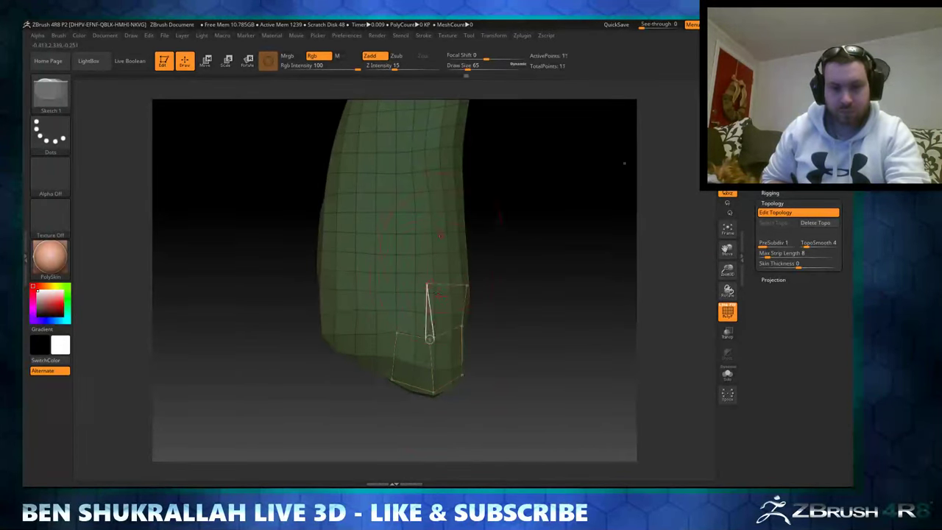
pyautogui.moveTo(467, 285)
pyautogui.mouseDown()
pyautogui.moveTo(621, 270)
pyautogui.moveTo(619, 334)
pyautogui.mouseUp()
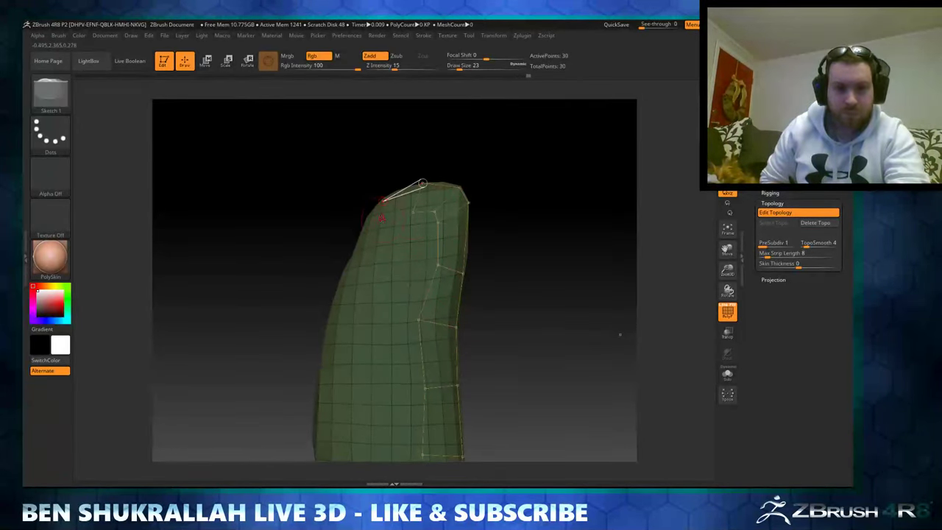
pyautogui.moveTo(337, 287); pyautogui.dragTo(335, 161)
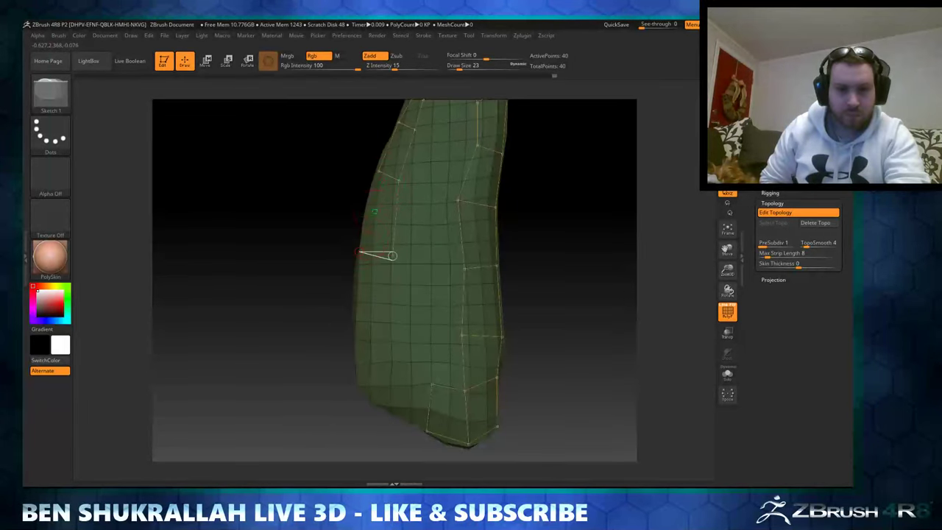
pyautogui.moveTo(392, 255); pyautogui.dragTo(349, 267)
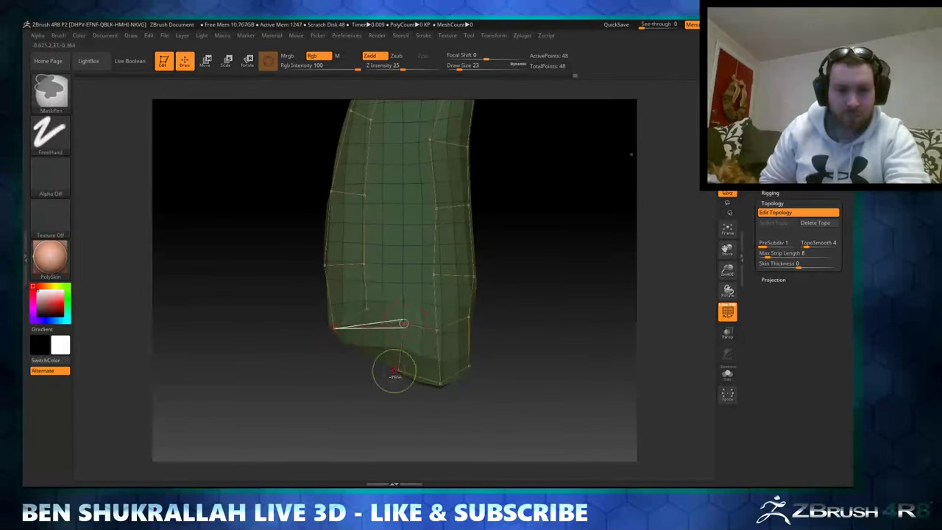
pyautogui.moveTo(436, 209); pyautogui.dragTo(343, 309)
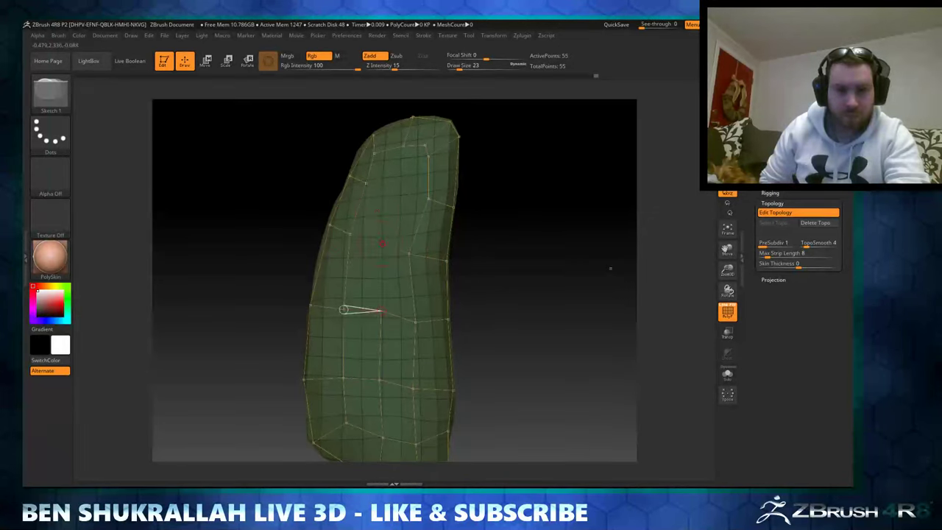
pyautogui.moveTo(427, 198)
pyautogui.mouseDown()
pyautogui.moveTo(478, 232)
pyautogui.moveTo(463, 199)
pyautogui.moveTo(499, 241)
pyautogui.mouseUp()
pyautogui.click(794, 300)
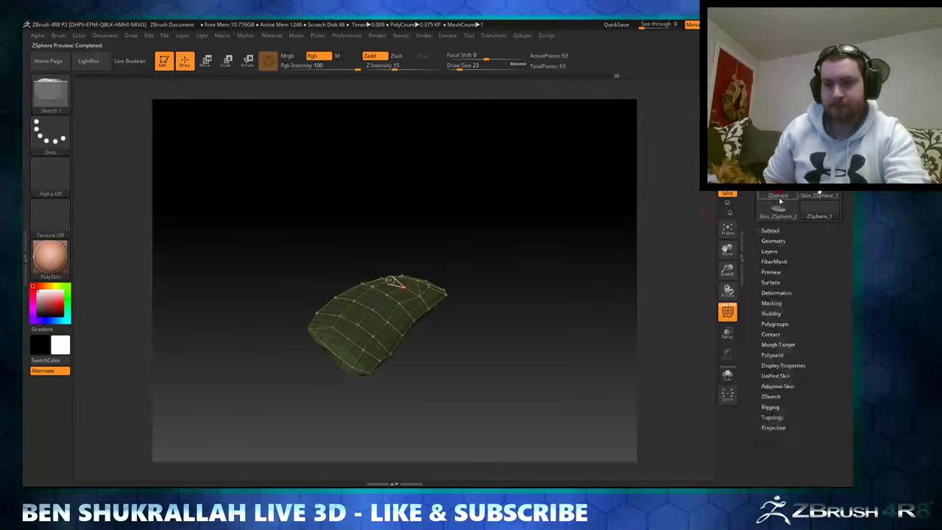
pyautogui.click(703, 304)
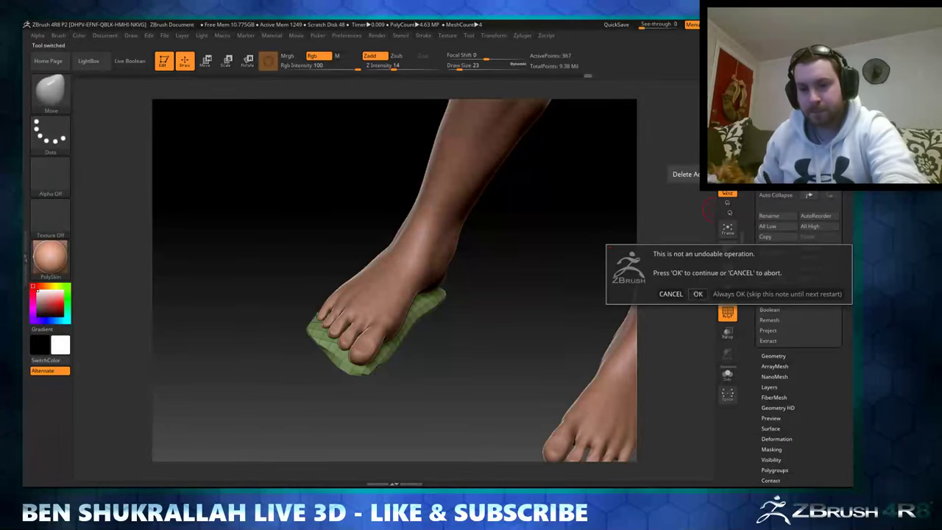
# Step: Confirm the deletion, append a plane under the foot and extrude it into a thick sole with ZModeler
pyautogui.click(698, 293)
pyautogui.click(809, 247)
pyautogui.click(557, 288)
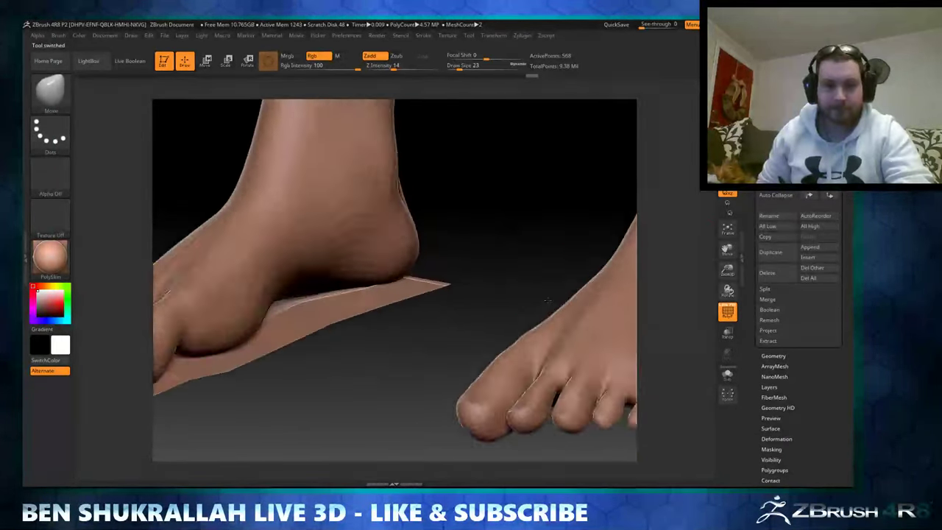
pyautogui.moveTo(548, 300); pyautogui.dragTo(515, 316)
pyautogui.keyDown('alt'); pyautogui.click(412, 309); pyautogui.keyUp('alt')
pyautogui.press('space')
pyautogui.click(447, 290)
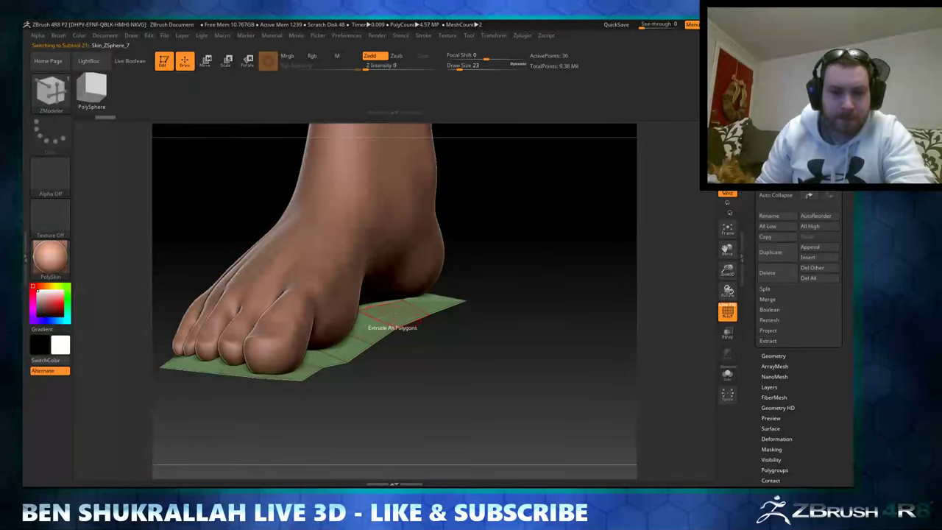
pyautogui.moveTo(411, 309)
pyautogui.mouseDown()
pyautogui.moveTo(466, 370)
pyautogui.moveTo(153, 189)
pyautogui.mouseUp()
# Step: Mask a band across the toes of the foot subtool for the thong strap
pyautogui.press('b')
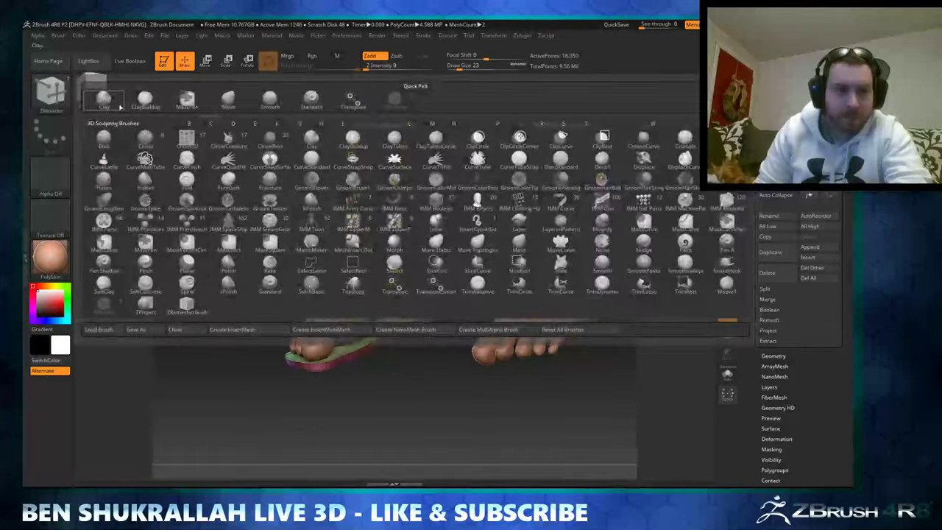
pyautogui.click(120, 106)
pyautogui.moveTo(608, 348)
pyautogui.mouseDown()
pyautogui.moveTo(542, 331)
pyautogui.moveTo(524, 248)
pyautogui.moveTo(602, 282)
pyautogui.moveTo(327, 367)
pyautogui.mouseUp()
pyautogui.keyDown('alt'); pyautogui.click(471, 282); pyautogui.keyUp('alt')
pyautogui.moveTo(435, 370)
pyautogui.mouseDown()
pyautogui.moveTo(315, 376)
pyautogui.moveTo(252, 232)
pyautogui.mouseUp()
pyautogui.moveTo(361, 316); pyautogui.dragTo(301, 293)
pyautogui.moveTo(252, 253)
pyautogui.mouseDown()
pyautogui.moveTo(372, 383)
pyautogui.moveTo(412, 380)
pyautogui.moveTo(502, 327)
pyautogui.mouseUp()
pyautogui.scroll(-5, 779, 276)
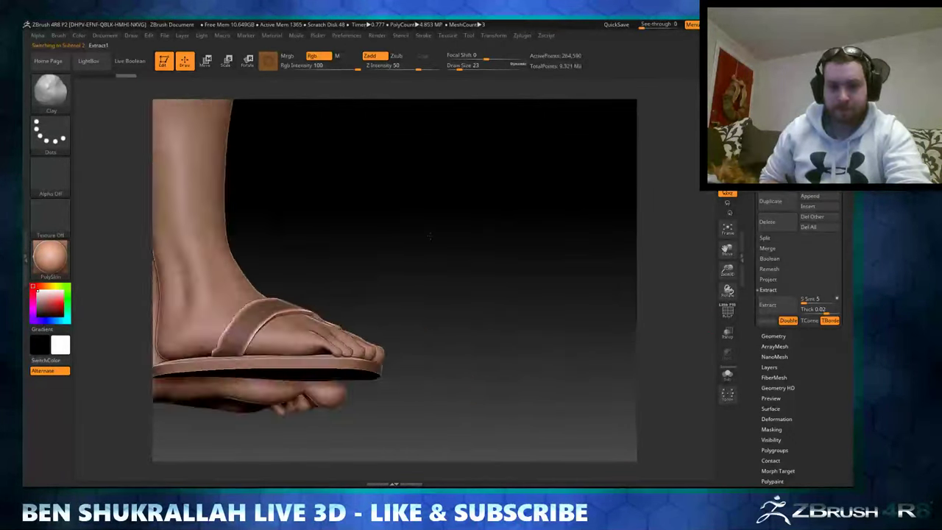
# Step: Orbit and zoom around both feet to inspect the new sandal and strap
pyautogui.moveTo(515, 220)
pyautogui.mouseDown()
pyautogui.moveTo(460, 253)
pyautogui.moveTo(397, 316)
pyautogui.moveTo(329, 329)
pyautogui.mouseUp()
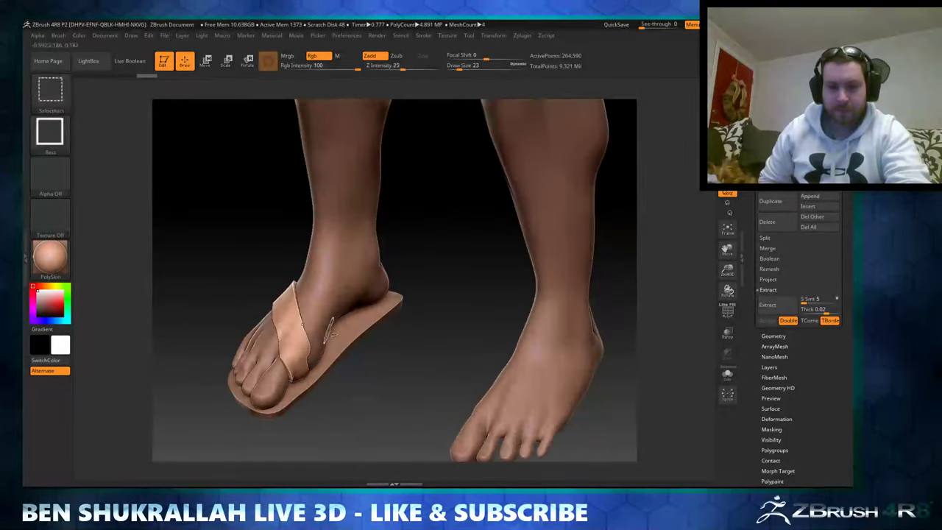
pyautogui.scroll(5, 753, 234)
pyautogui.moveTo(400, 351)
pyautogui.mouseDown()
pyautogui.moveTo(411, 279)
pyautogui.moveTo(441, 294)
pyautogui.moveTo(493, 262)
pyautogui.mouseUp()
pyautogui.moveTo(442, 294)
pyautogui.mouseDown()
pyautogui.moveTo(368, 316)
pyautogui.moveTo(397, 317)
pyautogui.moveTo(462, 267)
pyautogui.mouseUp()
pyautogui.scroll(-5, 802, 331)
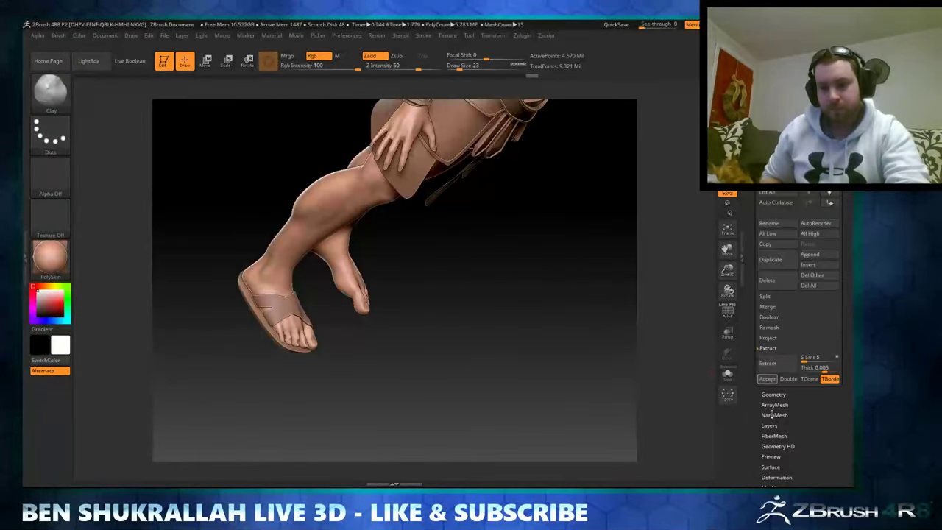
pyautogui.moveTo(515, 294)
pyautogui.mouseDown()
pyautogui.moveTo(442, 270)
pyautogui.moveTo(235, 256)
pyautogui.mouseUp()
pyautogui.scroll(5, 802, 331)
# Step: Select the Extract1 strap with the Move brush and box-select part of the sandal to isolate it
pyautogui.click(802, 250)
pyautogui.press('b')
pyautogui.press('m')
pyautogui.press('v')
pyautogui.keyDown('alt'); pyautogui.click(234, 256); pyautogui.keyUp('alt')
pyautogui.moveTo(397, 331)
pyautogui.mouseDown()
pyautogui.moveTo(534, 256)
pyautogui.moveTo(198, 321)
pyautogui.mouseUp()
pyautogui.moveTo(239, 234); pyautogui.dragTo(441, 243)
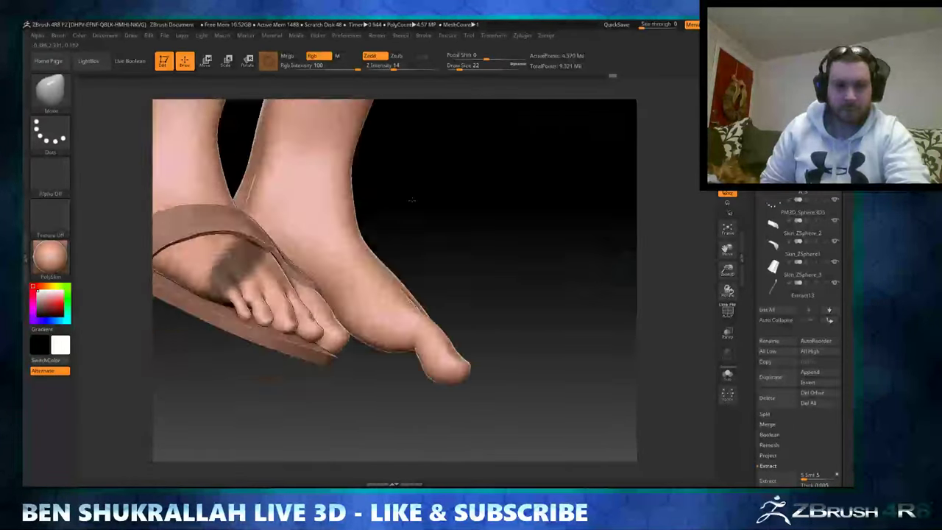
pyautogui.moveTo(277, 224)
pyautogui.mouseDown()
pyautogui.moveTo(169, 301)
pyautogui.moveTo(431, 377)
pyautogui.mouseUp()
pyautogui.moveTo(291, 337)
pyautogui.mouseDown()
pyautogui.moveTo(393, 311)
pyautogui.moveTo(392, 255)
pyautogui.mouseUp()
pyautogui.scroll(-5, 786, 355)
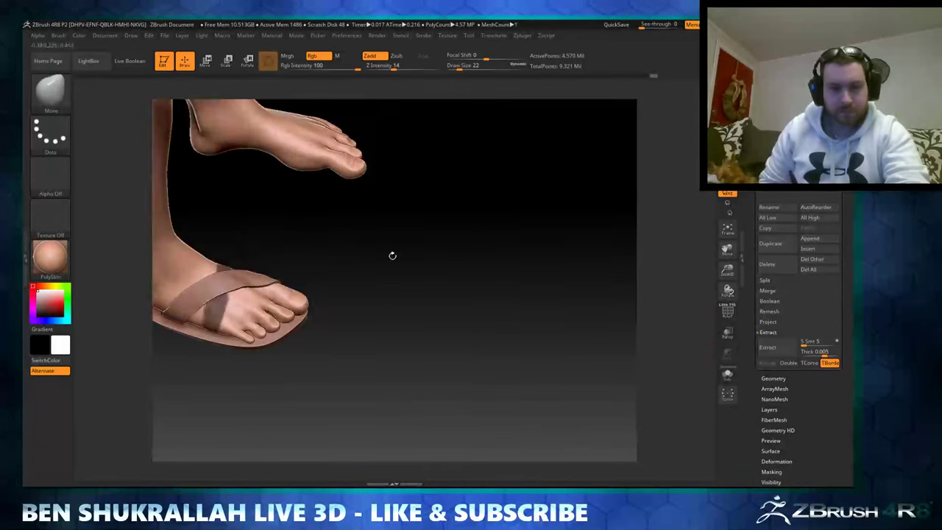
# Step: Extract a strap from the masked band and accept it, then undo the extraction
pyautogui.click(767, 346)
pyautogui.click(766, 363)
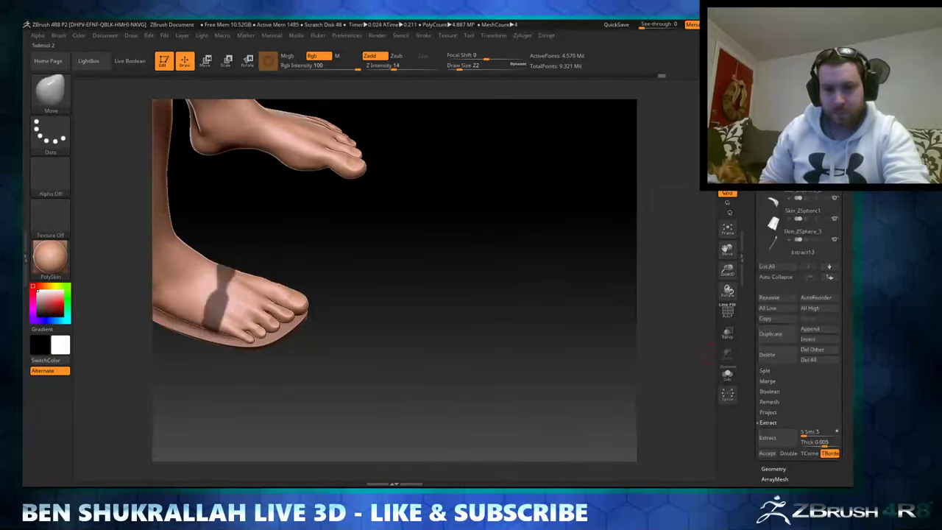
pyautogui.hotkey('ctrl', 'z')
pyautogui.moveTo(573, 361); pyautogui.dragTo(545, 342)
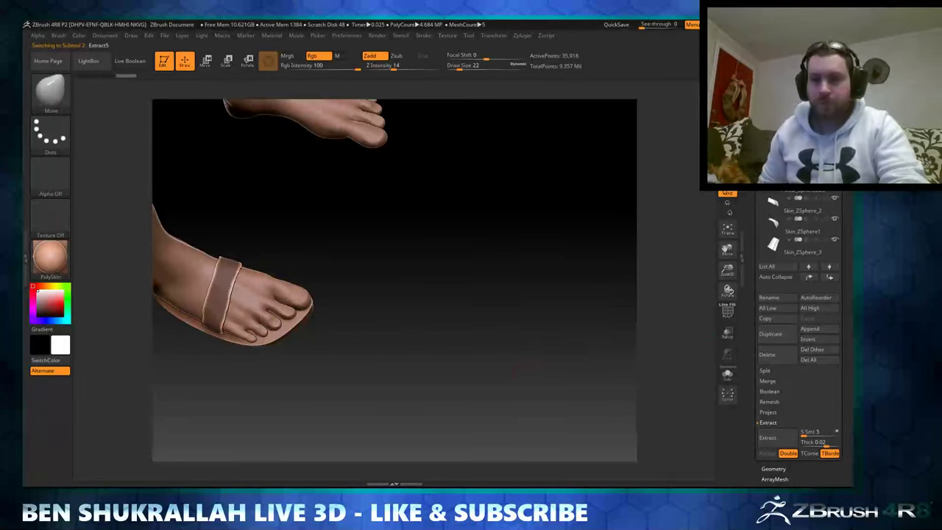
pyautogui.moveTo(513, 372)
pyautogui.mouseDown()
pyautogui.moveTo(309, 309)
pyautogui.moveTo(412, 339)
pyautogui.mouseUp()
# Step: Remesh the sandal strap with DynaMesh and zoom out to view the whole character
pyautogui.click(773, 469)
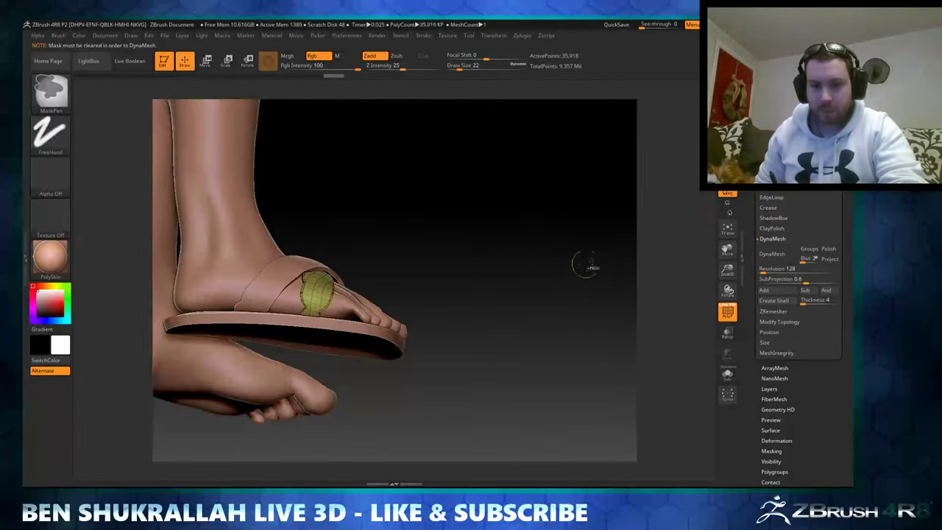
pyautogui.moveTo(587, 265)
pyautogui.mouseDown()
pyautogui.moveTo(544, 243)
pyautogui.moveTo(442, 221)
pyautogui.mouseUp()
pyautogui.click(772, 253)
pyautogui.moveTo(559, 331)
pyautogui.mouseDown()
pyautogui.moveTo(441, 316)
pyautogui.moveTo(330, 363)
pyautogui.moveTo(434, 301)
pyautogui.moveTo(410, 267)
pyautogui.moveTo(441, 308)
pyautogui.moveTo(435, 332)
pyautogui.moveTo(438, 262)
pyautogui.moveTo(414, 366)
pyautogui.mouseUp()
pyautogui.scroll(5, 802, 331)
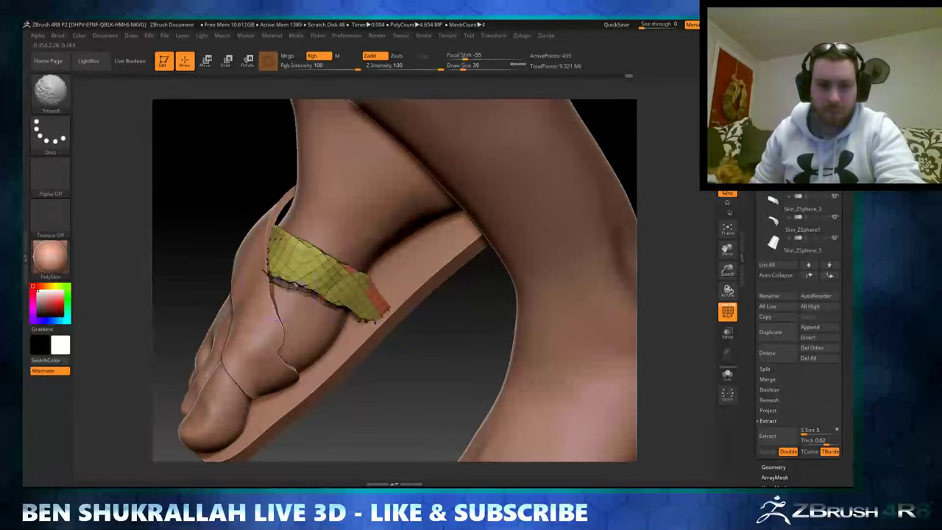
pyautogui.moveTo(386, 291)
pyautogui.mouseDown()
pyautogui.moveTo(435, 329)
pyautogui.moveTo(496, 265)
pyautogui.mouseUp()
pyautogui.scroll(-5, 798, 309)
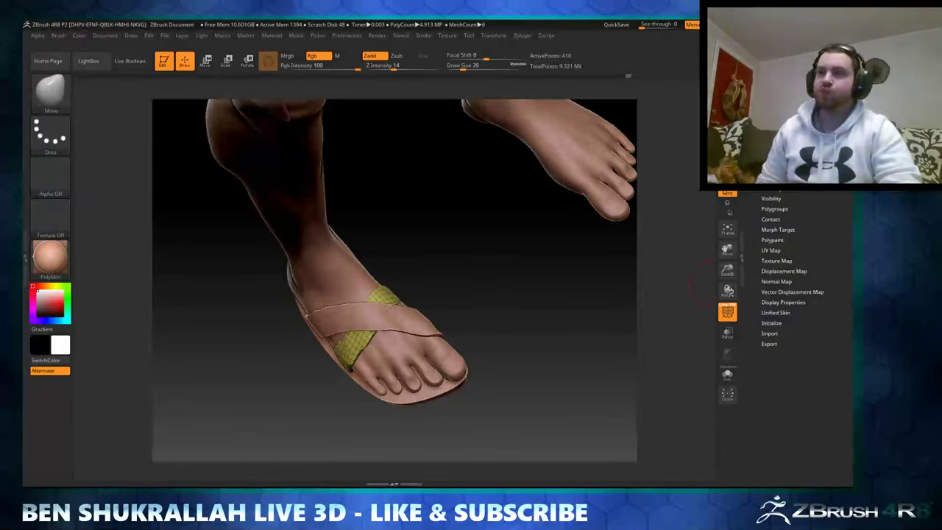
pyautogui.scroll(5, 799, 317)
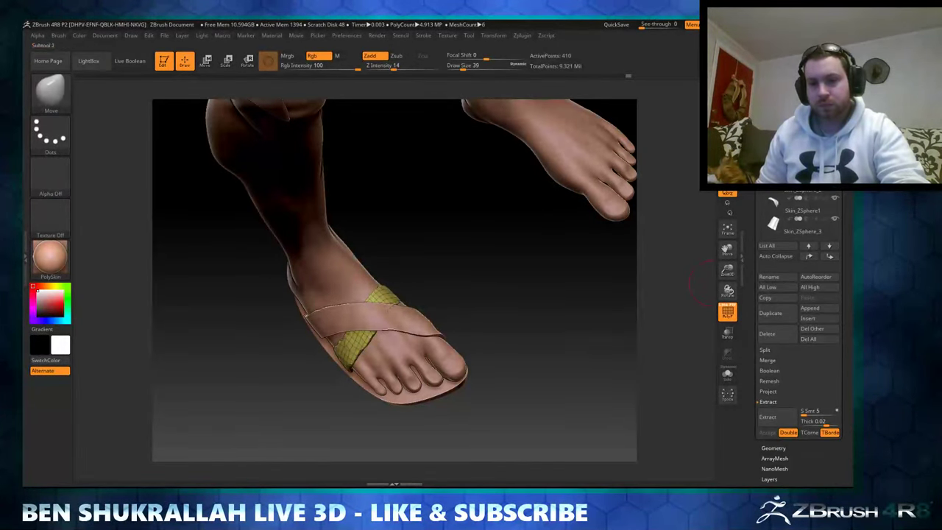
pyautogui.moveTo(576, 286)
pyautogui.mouseDown()
pyautogui.moveTo(586, 252)
pyautogui.moveTo(685, 192)
pyautogui.mouseUp()
# Step: Select the strap on the foot and MergeDown it into the strap below, confirming the merge
pyautogui.click(772, 448)
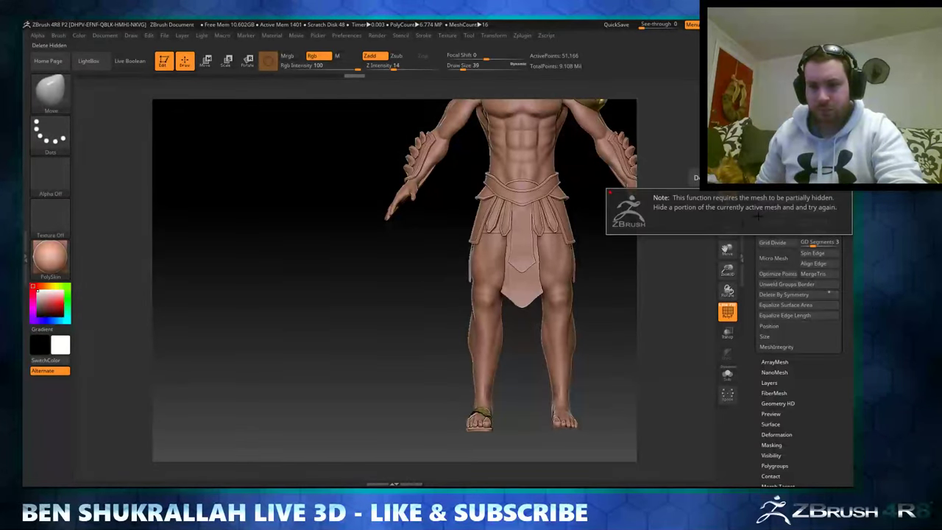
pyautogui.moveTo(638, 294)
pyautogui.mouseDown()
pyautogui.moveTo(547, 247)
pyautogui.moveTo(581, 214)
pyautogui.mouseUp()
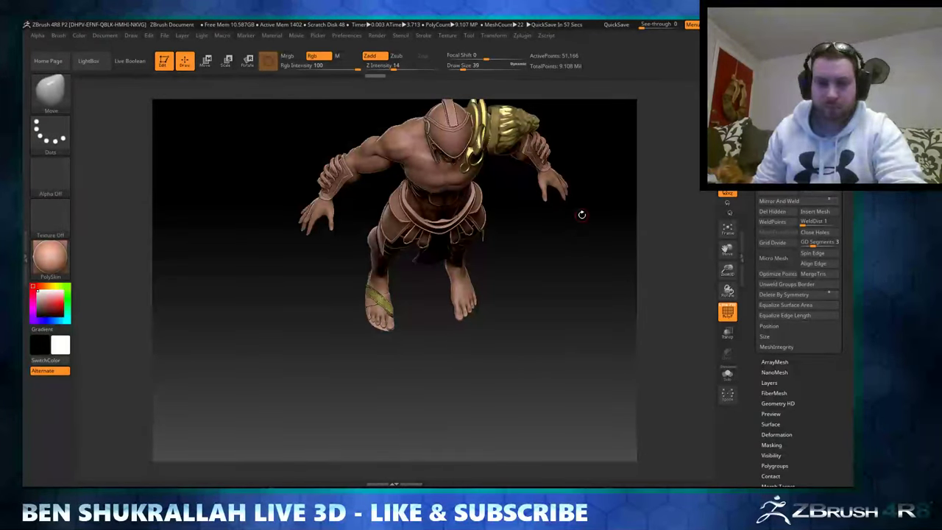
pyautogui.keyDown('alt'); pyautogui.click(390, 316); pyautogui.keyUp('alt')
pyautogui.press('f')
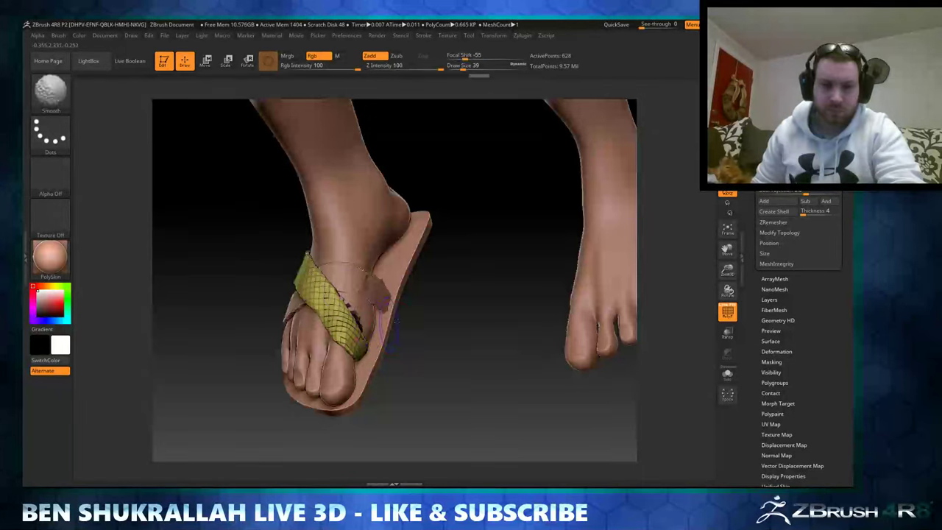
pyautogui.moveTo(390, 316)
pyautogui.mouseDown()
pyautogui.moveTo(427, 324)
pyautogui.moveTo(441, 338)
pyautogui.moveTo(408, 356)
pyautogui.moveTo(513, 302)
pyautogui.moveTo(329, 305)
pyautogui.moveTo(294, 340)
pyautogui.moveTo(490, 279)
pyautogui.moveTo(478, 250)
pyautogui.mouseUp()
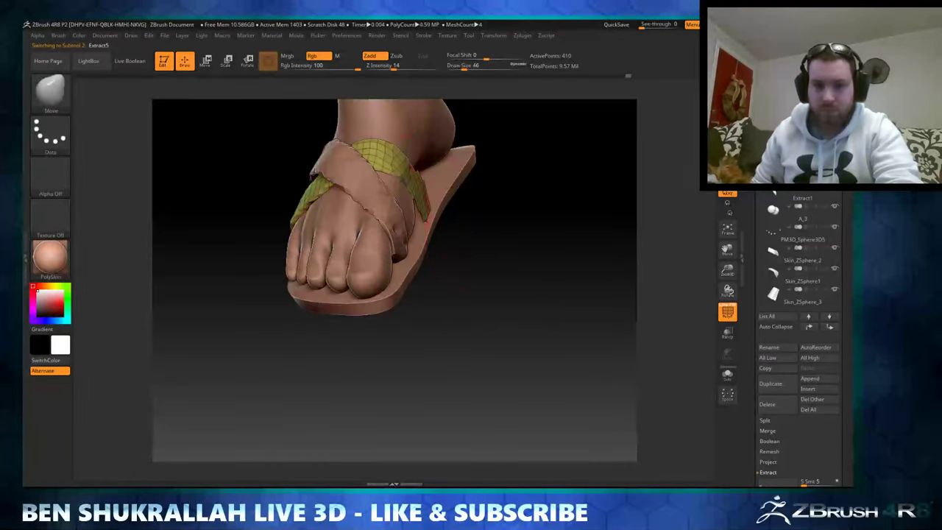
pyautogui.moveTo(452, 204); pyautogui.dragTo(559, 243)
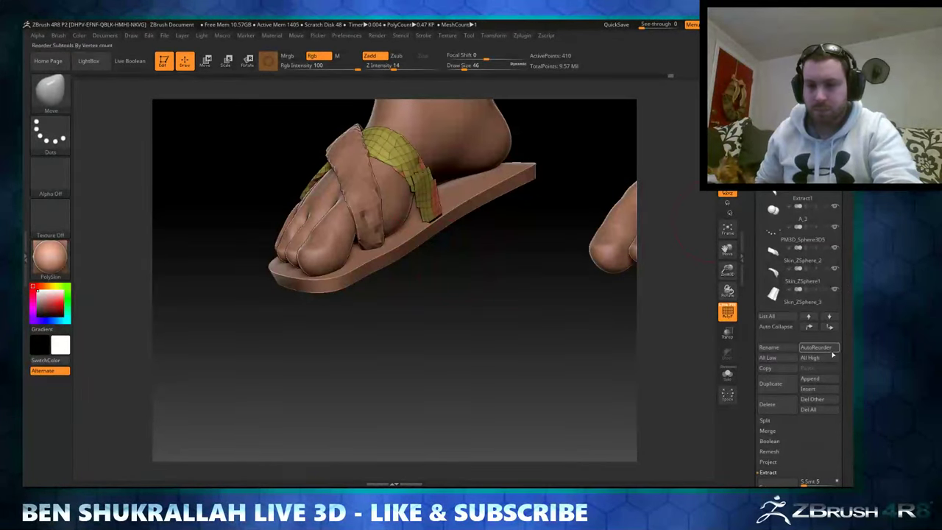
pyautogui.click(767, 431)
pyautogui.click(770, 353)
pyautogui.click(698, 370)
# Step: Split the merged pink strap back into separate parts with Split To Parts
pyautogui.moveTo(354, 163)
pyautogui.mouseDown()
pyautogui.moveTo(419, 201)
pyautogui.moveTo(465, 348)
pyautogui.mouseUp()
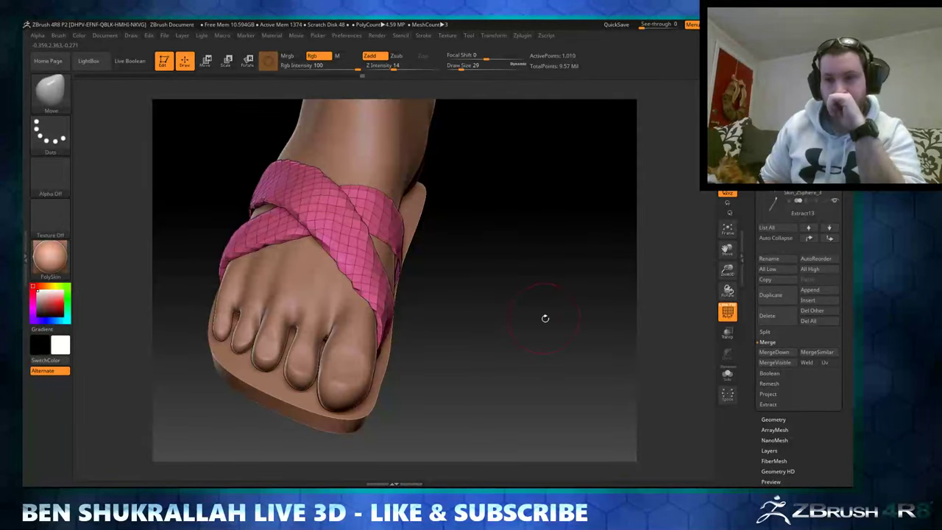
pyautogui.moveTo(543, 320)
pyautogui.mouseDown()
pyautogui.moveTo(561, 292)
pyautogui.moveTo(633, 305)
pyautogui.mouseUp()
pyautogui.click(766, 426)
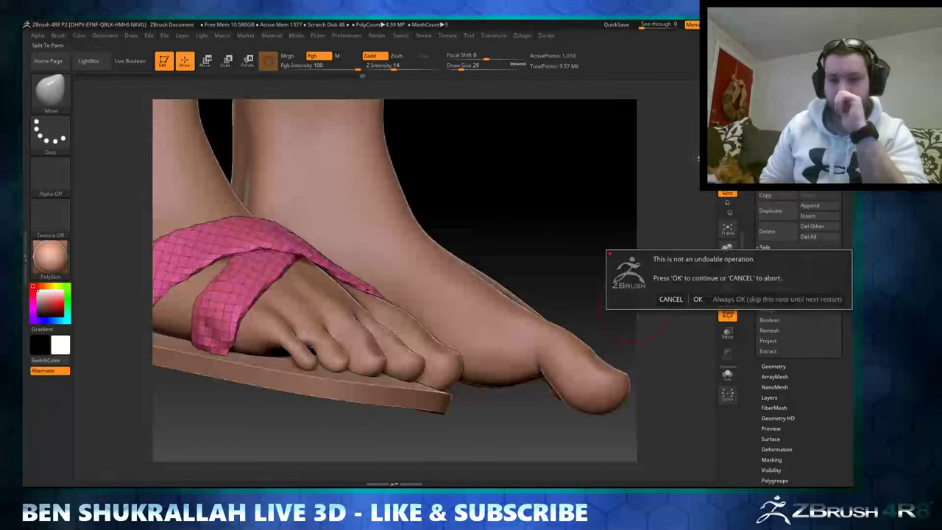
pyautogui.click(728, 299)
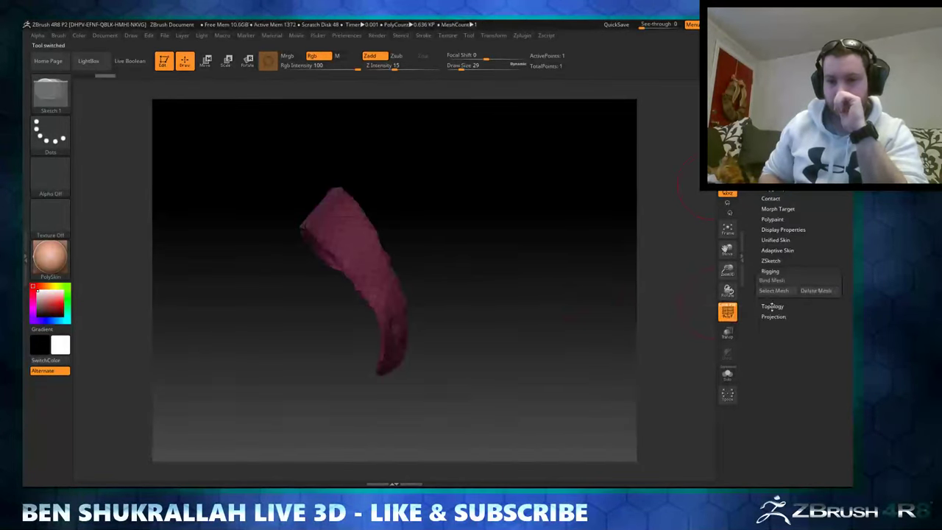
# Step: Isolate the pink strap with Edit Topology on and lay the first topology quads along it
pyautogui.click(775, 291)
pyautogui.moveTo(495, 268)
pyautogui.mouseDown()
pyautogui.moveTo(374, 290)
pyautogui.moveTo(388, 295)
pyautogui.mouseUp()
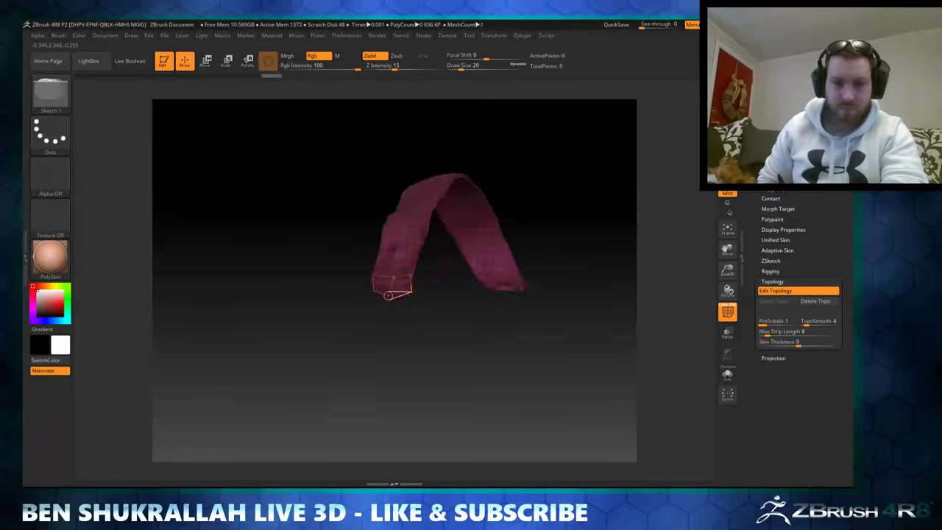
pyautogui.moveTo(417, 251); pyautogui.dragTo(442, 309)
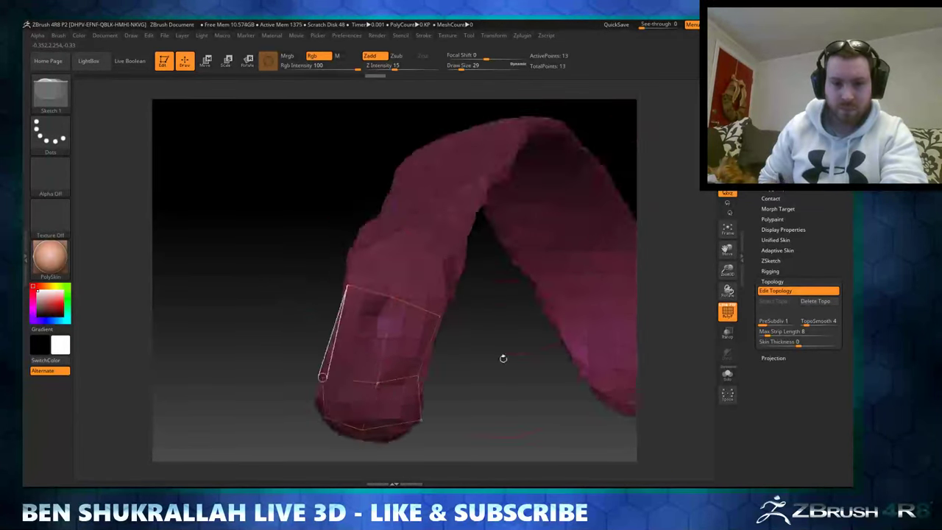
pyautogui.moveTo(502, 360); pyautogui.dragTo(399, 263)
pyautogui.moveTo(492, 293)
pyautogui.mouseDown()
pyautogui.moveTo(420, 267)
pyautogui.moveTo(301, 423)
pyautogui.mouseUp()
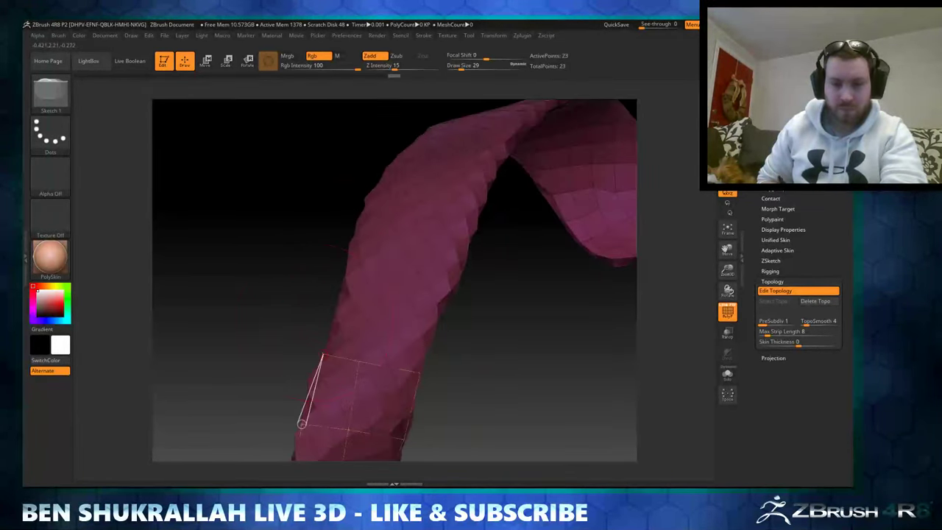
pyautogui.moveTo(437, 298); pyautogui.dragTo(456, 393)
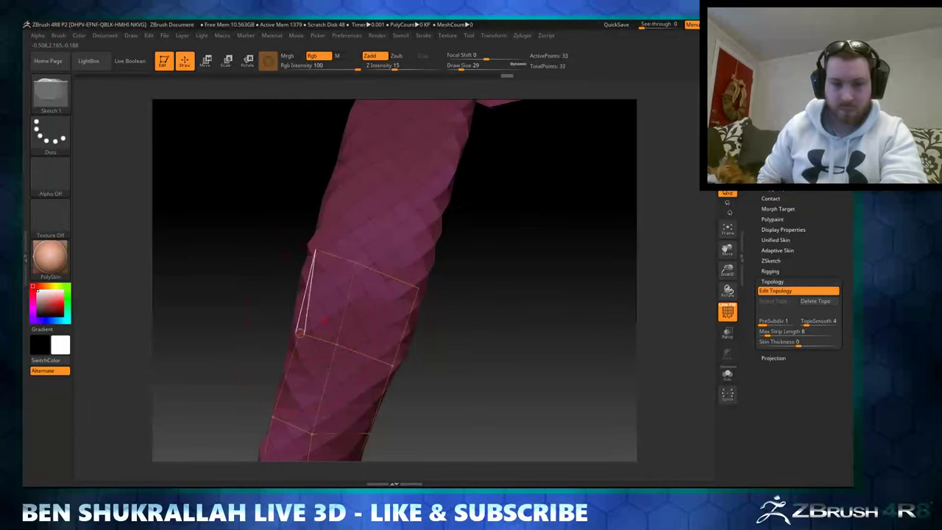
pyautogui.moveTo(324, 320); pyautogui.dragTo(330, 287)
pyautogui.moveTo(386, 300)
pyautogui.mouseDown()
pyautogui.moveTo(372, 329)
pyautogui.moveTo(316, 327)
pyautogui.moveTo(394, 361)
pyautogui.mouseUp()
# Step: Continue the topology around the strap's curve, open Adaptive Skin, and return to the character
pyautogui.click(315, 329)
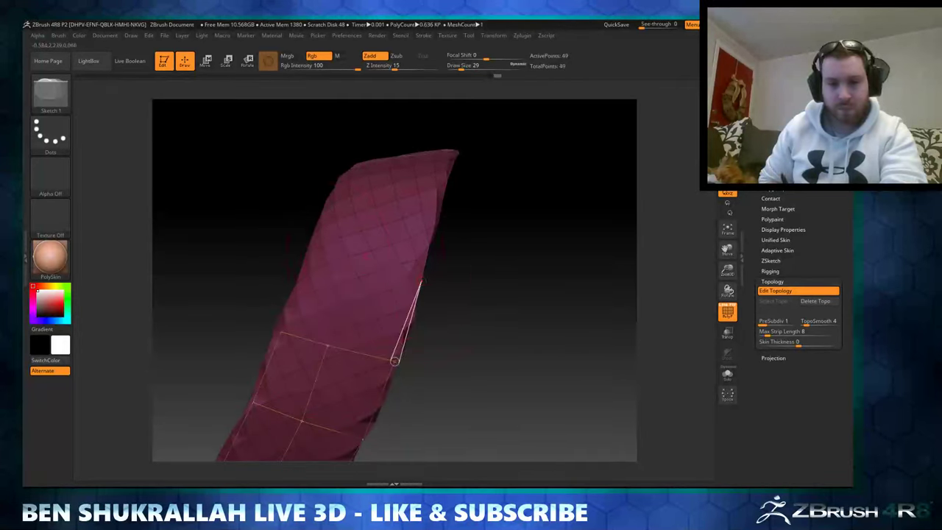
pyautogui.moveTo(287, 312)
pyautogui.mouseDown()
pyautogui.moveTo(338, 324)
pyautogui.moveTo(368, 315)
pyautogui.moveTo(431, 347)
pyautogui.moveTo(403, 234)
pyautogui.moveTo(515, 157)
pyautogui.mouseUp()
pyautogui.click(346, 294)
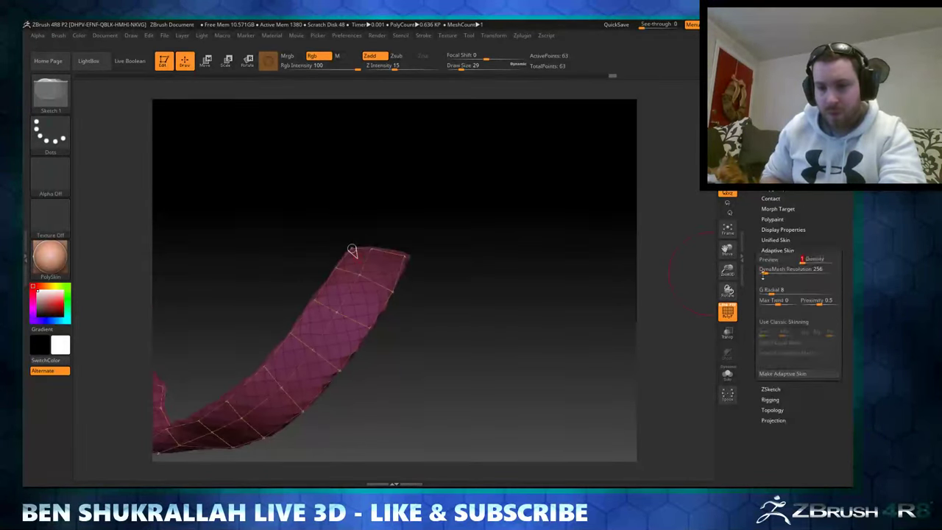
pyautogui.click(772, 281)
pyautogui.click(777, 250)
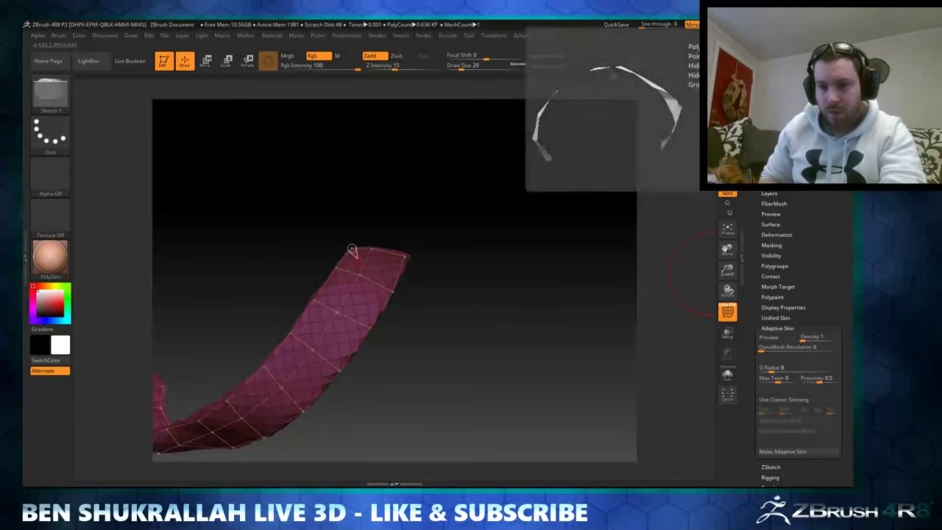
pyautogui.click(662, 111)
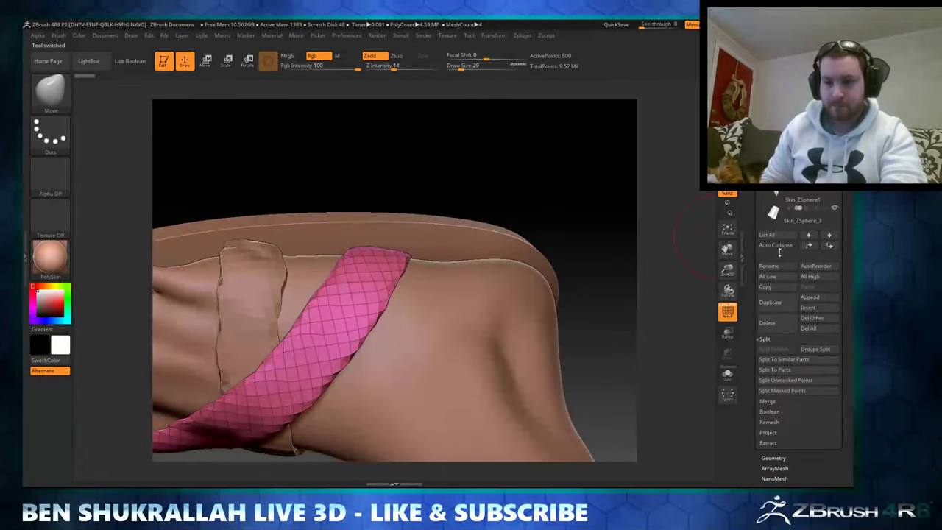
# Step: Select Extract5 as the ZSphere target and start placing topology points on the second strap
pyautogui.click(801, 268)
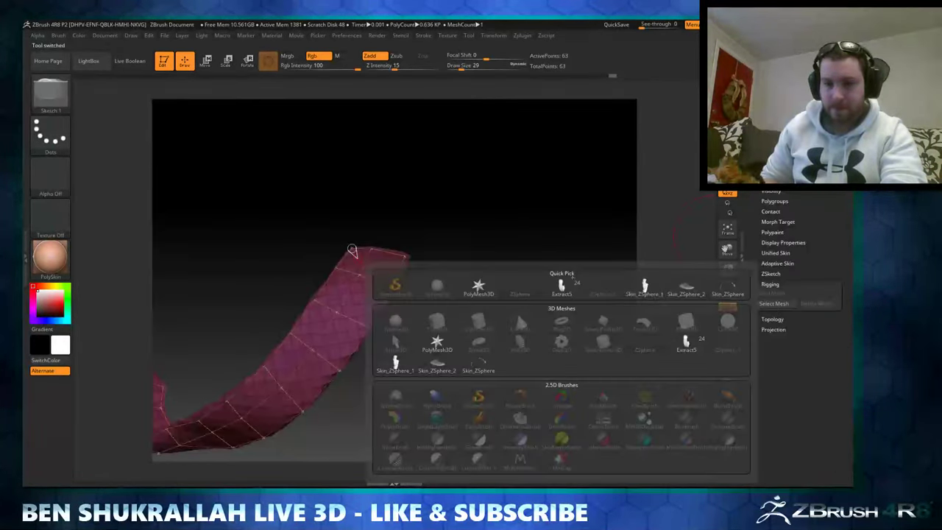
pyautogui.click(770, 273)
pyautogui.click(769, 284)
pyautogui.moveTo(691, 295); pyautogui.dragTo(636, 290)
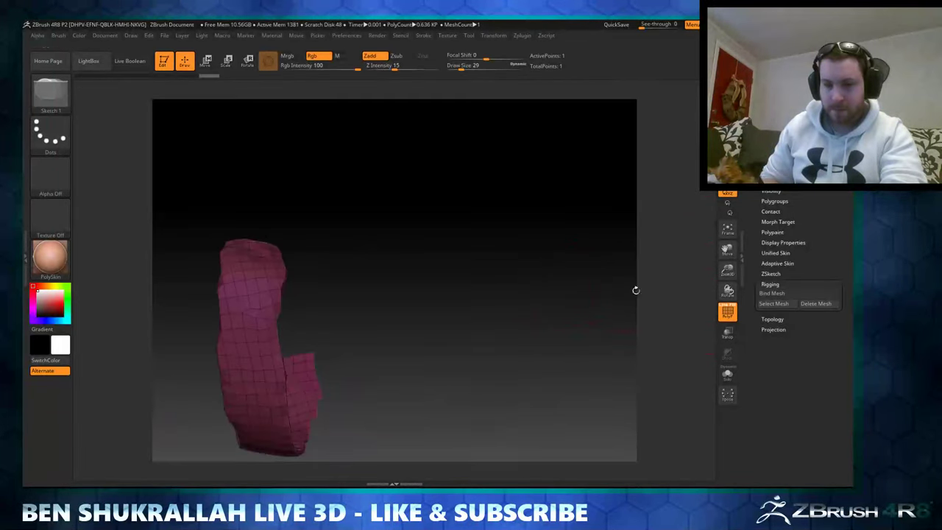
pyautogui.keyDown('alt'); pyautogui.moveTo(547, 289); pyautogui.dragTo(543, 313); pyautogui.keyUp('alt')
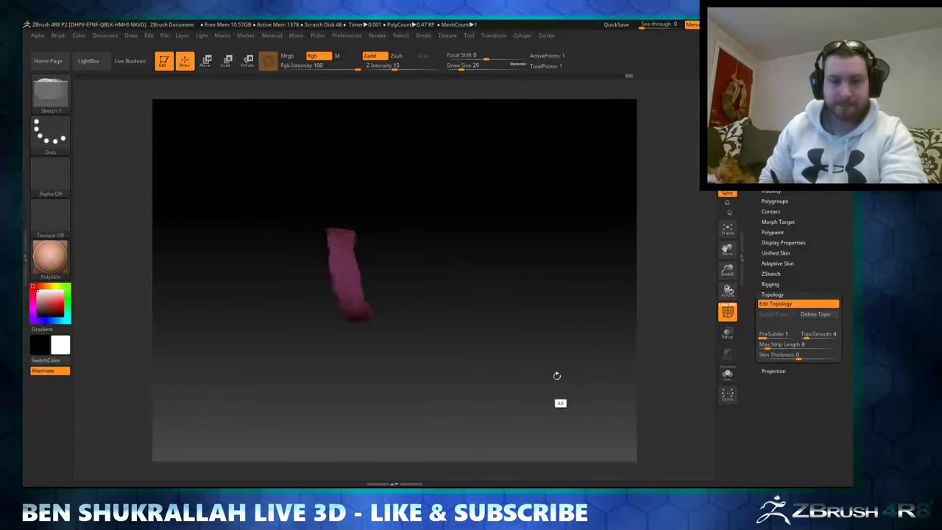
pyautogui.moveTo(493, 245)
pyautogui.mouseDown()
pyautogui.moveTo(513, 247)
pyautogui.moveTo(465, 245)
pyautogui.moveTo(471, 265)
pyautogui.mouseUp()
pyautogui.click(384, 276)
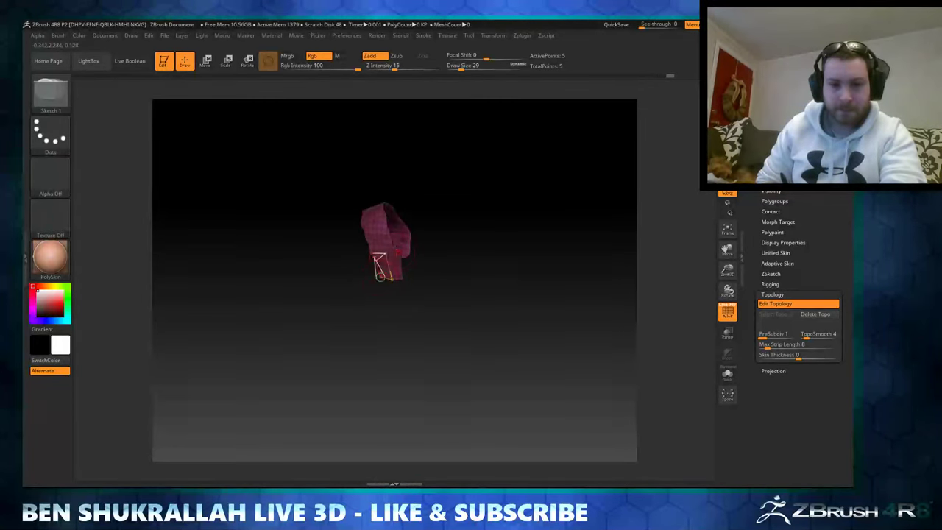
pyautogui.keyDown('alt'); pyautogui.moveTo(396, 258); pyautogui.dragTo(405, 336); pyautogui.keyUp('alt')
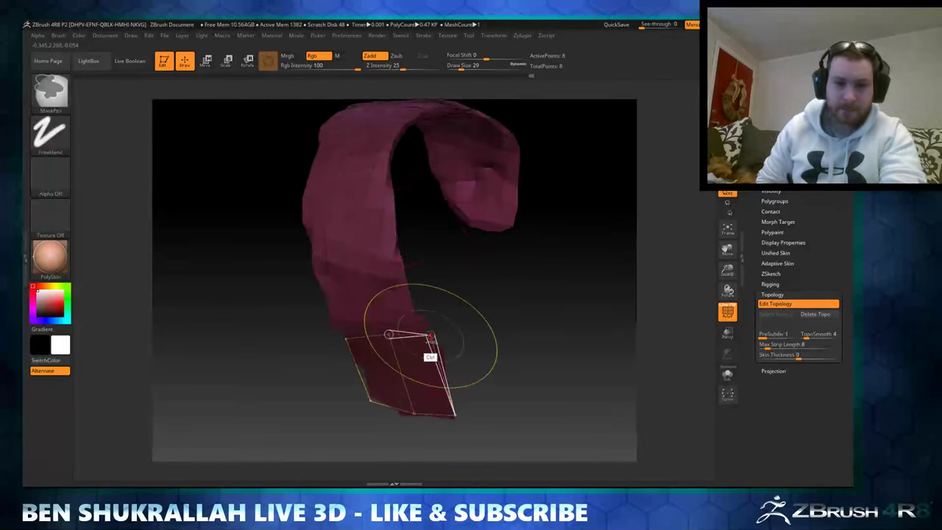
pyautogui.click(387, 251)
pyautogui.click(388, 335)
# Step: Add topology points along the rest of the strap, preview the Adaptive Skin, and return to the character
pyautogui.moveTo(486, 309); pyautogui.dragTo(486, 270)
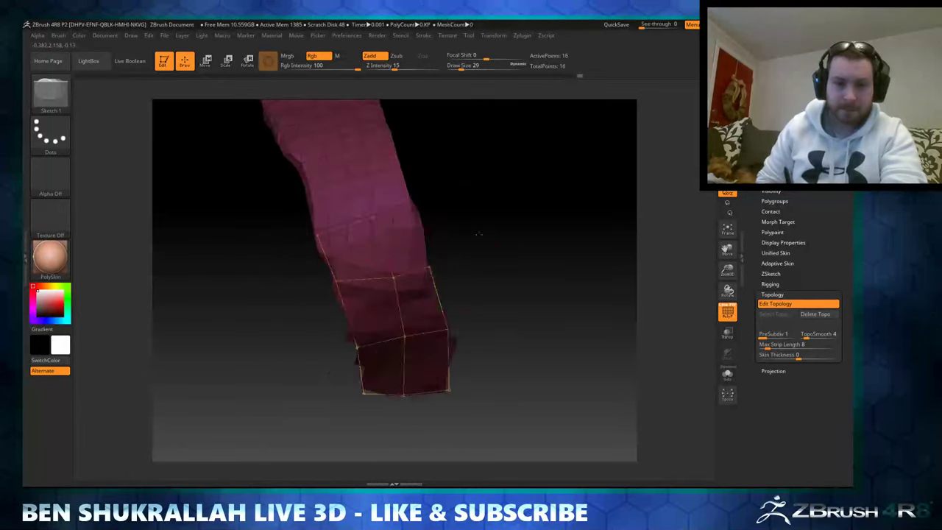
pyautogui.click(363, 215)
pyautogui.click(349, 168)
pyautogui.moveTo(488, 212)
pyautogui.mouseDown()
pyautogui.moveTo(442, 198)
pyautogui.moveTo(410, 257)
pyautogui.mouseUp()
pyautogui.click(315, 291)
pyautogui.moveTo(315, 291); pyautogui.dragTo(349, 240)
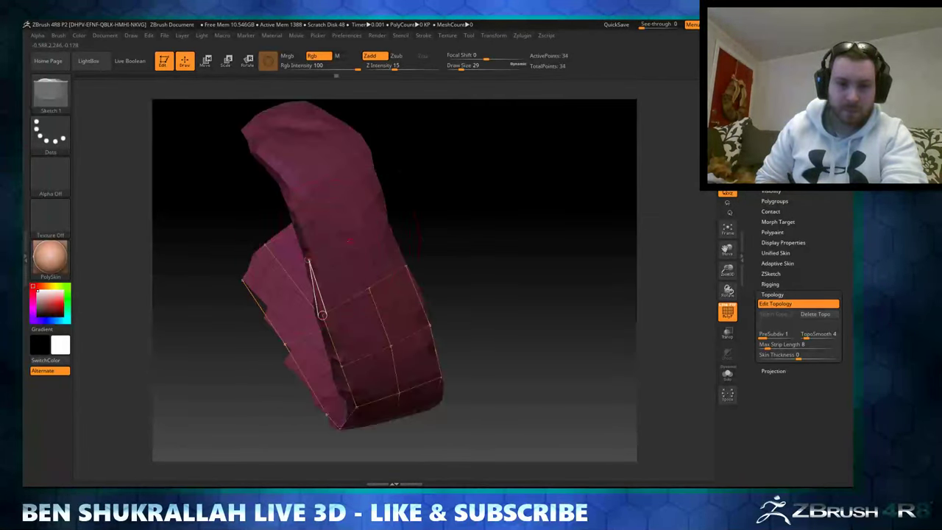
pyautogui.moveTo(405, 267); pyautogui.dragTo(410, 273)
pyautogui.click(341, 229)
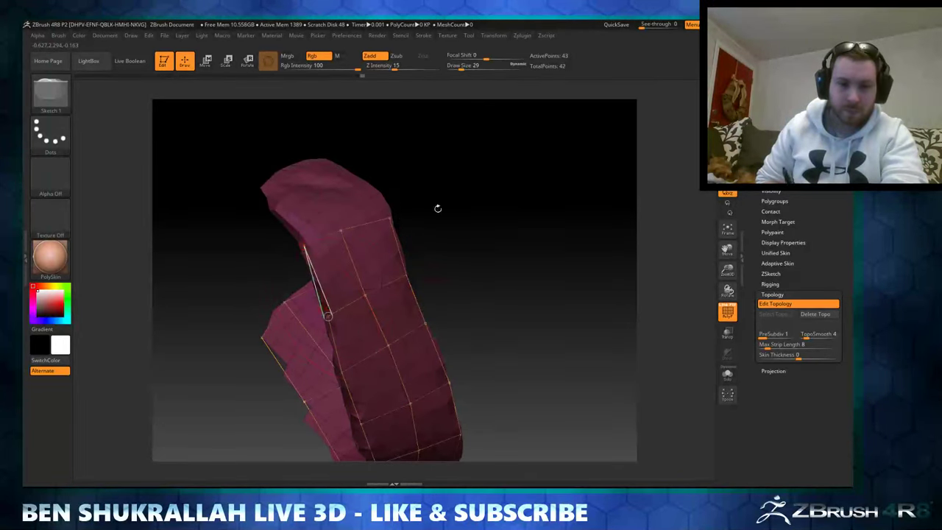
pyautogui.moveTo(437, 208); pyautogui.dragTo(259, 190)
pyautogui.moveTo(340, 239); pyautogui.dragTo(316, 110)
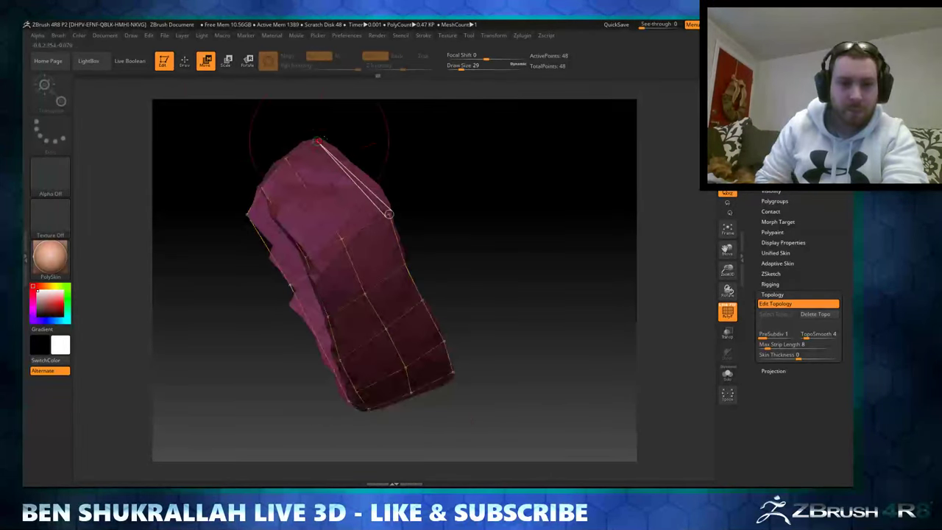
pyautogui.press('a')
pyautogui.click(777, 262)
pyautogui.click(788, 388)
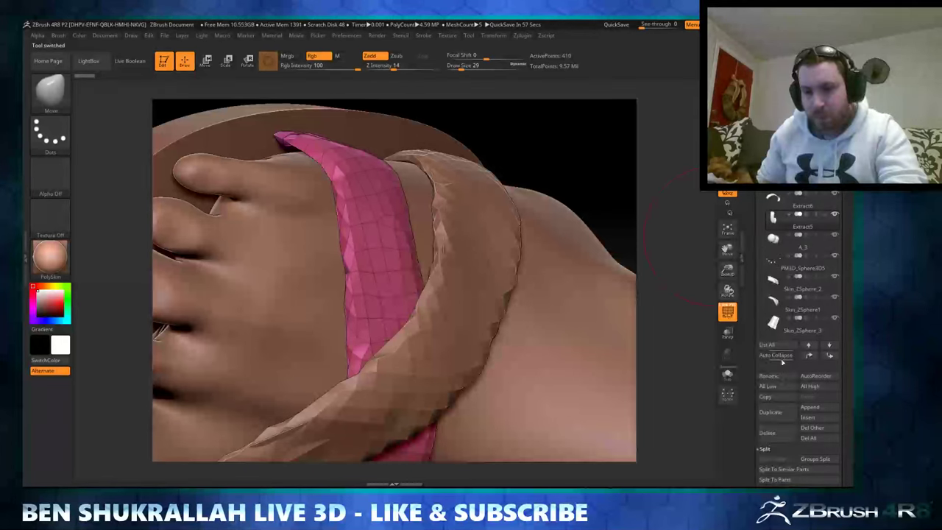
# Step: Select the green Skin_ZSphere2 strap and check its fit over the top of the foot from several angles
pyautogui.click(774, 479)
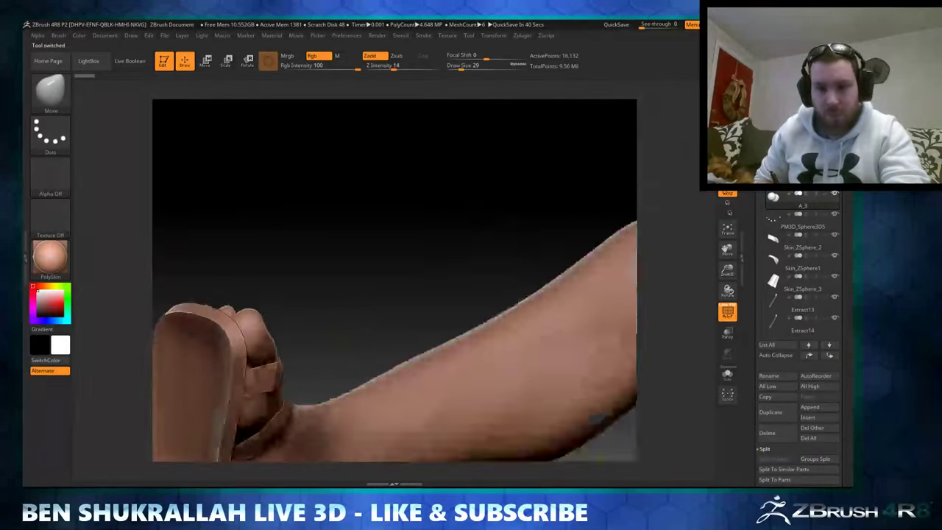
pyautogui.keyDown('alt'); pyautogui.click(494, 216); pyautogui.keyUp('alt')
pyautogui.moveTo(494, 216); pyautogui.dragTo(520, 300)
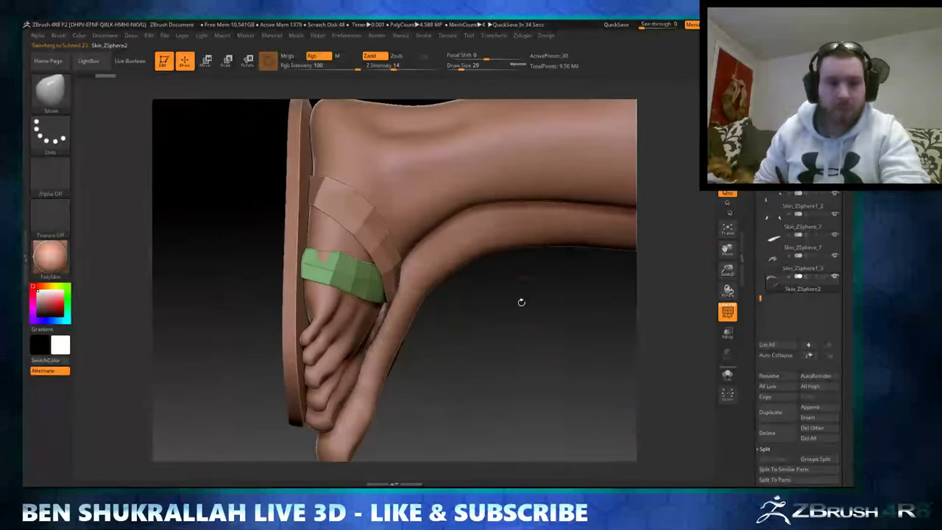
pyautogui.moveTo(234, 287); pyautogui.dragTo(321, 230)
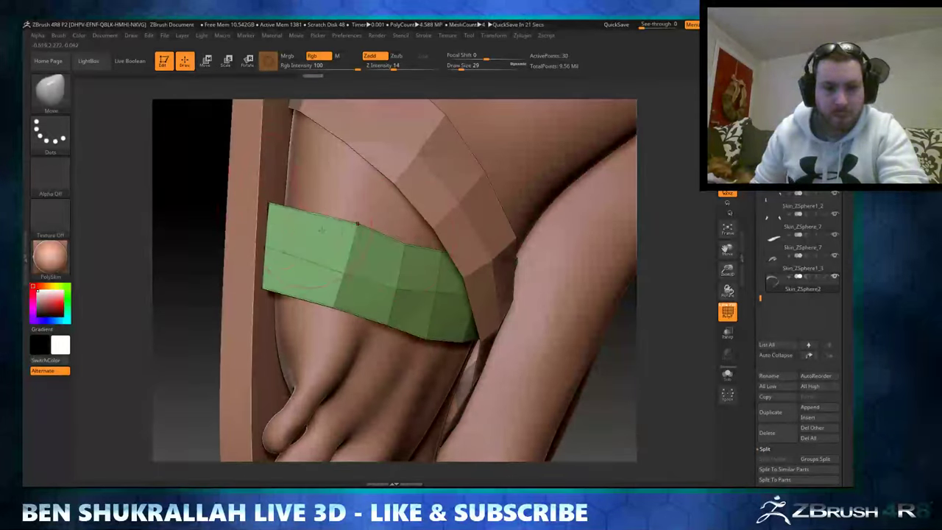
pyautogui.moveTo(427, 334); pyautogui.dragTo(485, 279)
pyautogui.moveTo(622, 439); pyautogui.dragTo(771, 263)
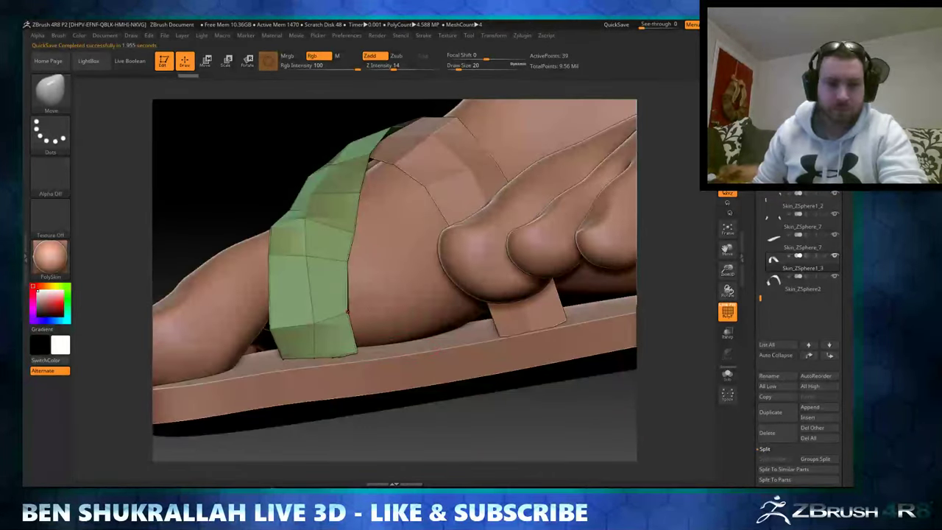
pyautogui.moveTo(432, 426)
pyautogui.mouseDown()
pyautogui.moveTo(482, 239)
pyautogui.moveTo(459, 261)
pyautogui.mouseUp()
pyautogui.moveTo(337, 225)
pyautogui.mouseDown()
pyautogui.moveTo(382, 242)
pyautogui.moveTo(456, 221)
pyautogui.moveTo(530, 224)
pyautogui.moveTo(441, 221)
pyautogui.moveTo(531, 291)
pyautogui.mouseUp()
pyautogui.moveTo(572, 255)
pyautogui.mouseDown()
pyautogui.moveTo(514, 243)
pyautogui.moveTo(479, 264)
pyautogui.mouseUp()
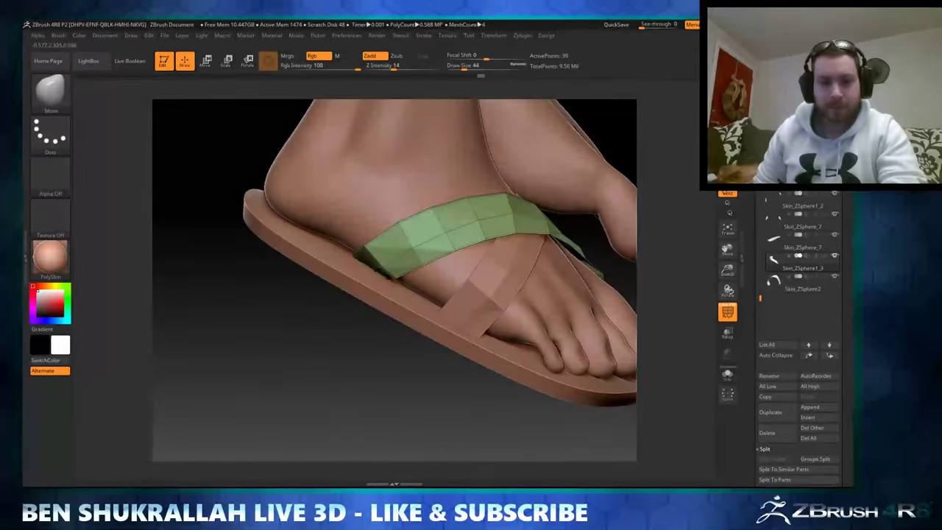
pyautogui.moveTo(353, 252)
pyautogui.mouseDown()
pyautogui.moveTo(456, 236)
pyautogui.moveTo(397, 243)
pyautogui.mouseUp()
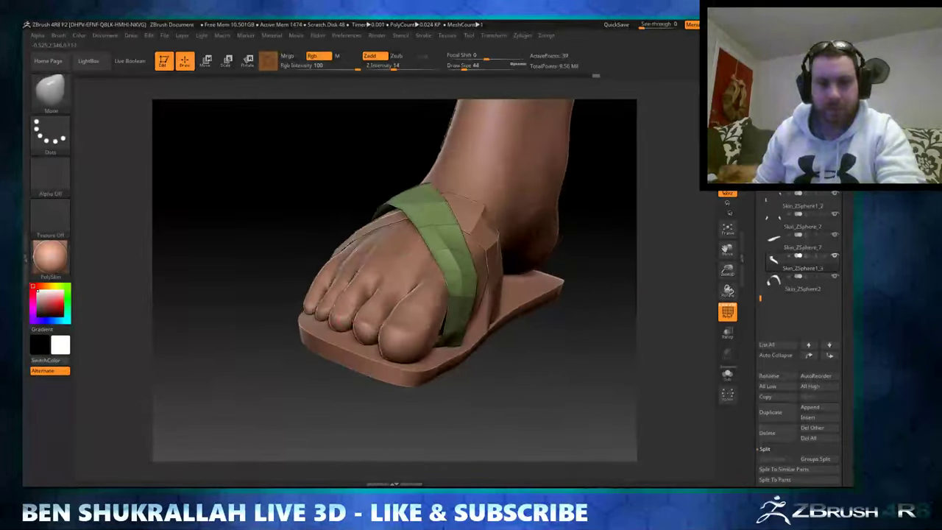
# Step: Thicken the green strap by extruding all its polygons with ZModeler
pyautogui.press('b')
pyautogui.press('z')
pyautogui.press('m')
pyautogui.moveTo(412, 294)
pyautogui.mouseDown()
pyautogui.moveTo(581, 323)
pyautogui.moveTo(515, 309)
pyautogui.moveTo(478, 266)
pyautogui.mouseUp()
pyautogui.keyDown('alt'); pyautogui.click(582, 323); pyautogui.keyUp('alt')
# Step: Switch back to the Move brush and check the thickened strap from the front and rear
pyautogui.press('b')
pyautogui.press('m')
pyautogui.press('v')
pyautogui.moveTo(531, 405); pyautogui.dragTo(553, 339)
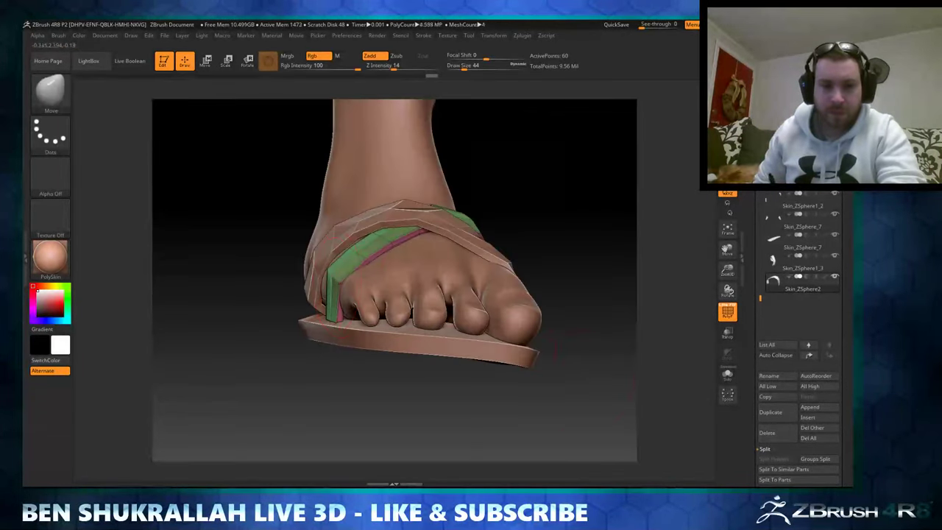
pyautogui.moveTo(339, 379)
pyautogui.mouseDown()
pyautogui.moveTo(384, 270)
pyautogui.moveTo(427, 236)
pyautogui.mouseUp()
pyautogui.press('b')
pyautogui.press('m')
pyautogui.press('v')
# Step: Return to ZModeler and inspect the green and pink straps along the sole edge
pyautogui.press('b')
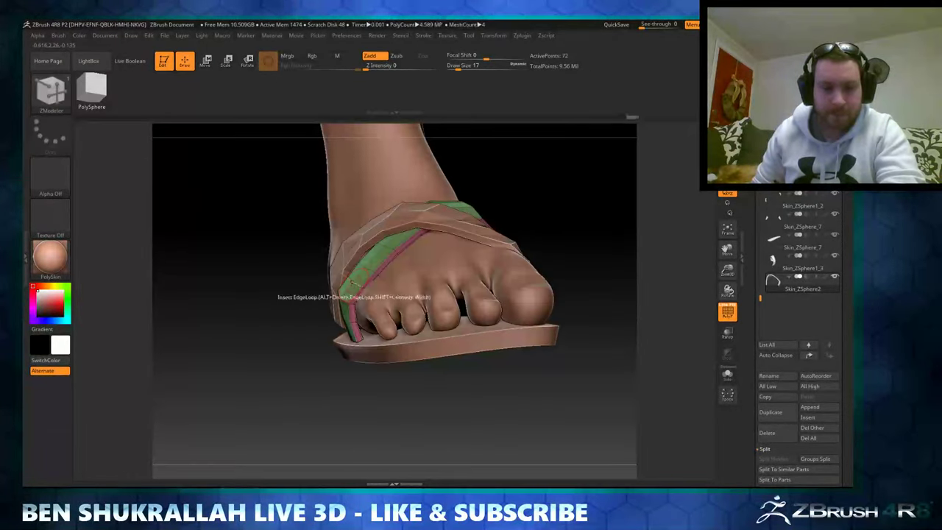
pyautogui.press('s')
pyautogui.press('m')
pyautogui.moveTo(442, 308)
pyautogui.keyDown('alt'); pyautogui.mouseDown()
pyautogui.moveTo(442, 220)
pyautogui.moveTo(404, 248)
pyautogui.moveTo(412, 221)
pyautogui.moveTo(426, 206)
pyautogui.moveTo(478, 228)
pyautogui.moveTo(471, 235)
pyautogui.mouseUp(); pyautogui.keyUp('alt')
pyautogui.moveTo(403, 301); pyautogui.dragTo(414, 351)
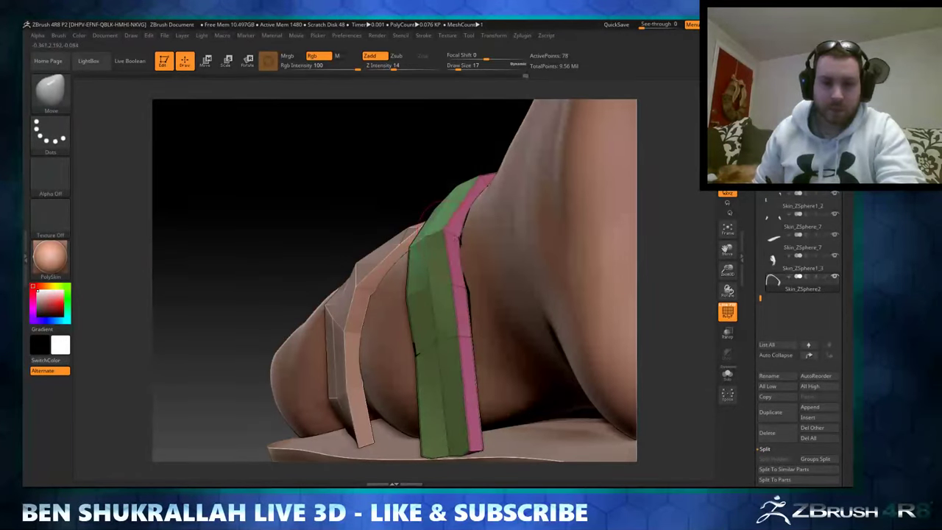
pyautogui.moveTo(349, 201)
pyautogui.mouseDown()
pyautogui.moveTo(453, 301)
pyautogui.moveTo(548, 250)
pyautogui.moveTo(355, 274)
pyautogui.moveTo(475, 327)
pyautogui.mouseUp()
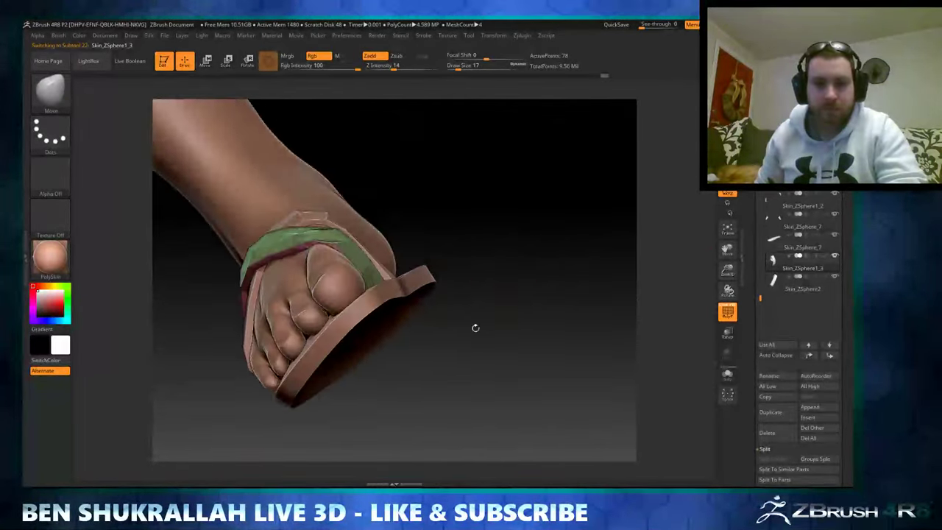
pyautogui.press('f')
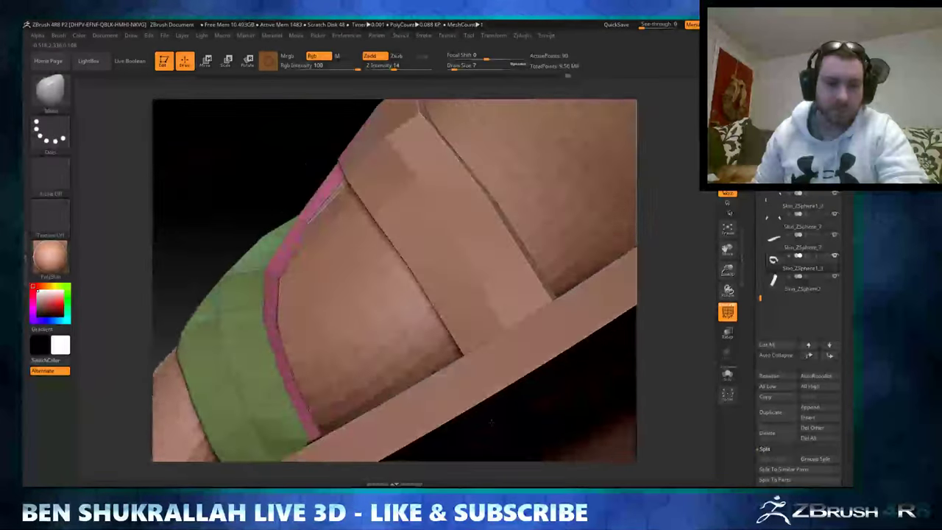
pyautogui.moveTo(412, 294)
pyautogui.mouseDown()
pyautogui.moveTo(432, 277)
pyautogui.moveTo(331, 251)
pyautogui.mouseUp()
pyautogui.press('b')
pyautogui.press('Escape')
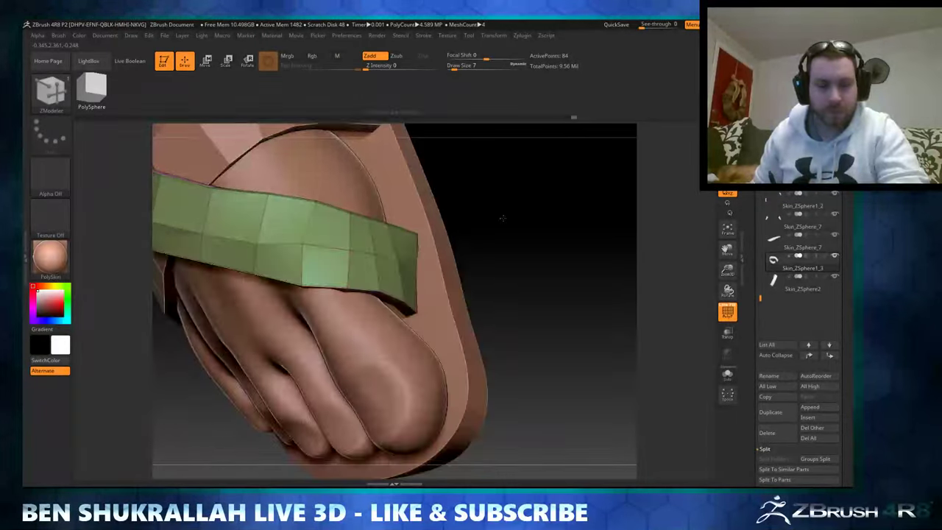
pyautogui.moveTo(500, 220)
pyautogui.mouseDown()
pyautogui.moveTo(496, 204)
pyautogui.moveTo(436, 203)
pyautogui.moveTo(434, 195)
pyautogui.moveTo(499, 144)
pyautogui.moveTo(500, 118)
pyautogui.mouseUp()
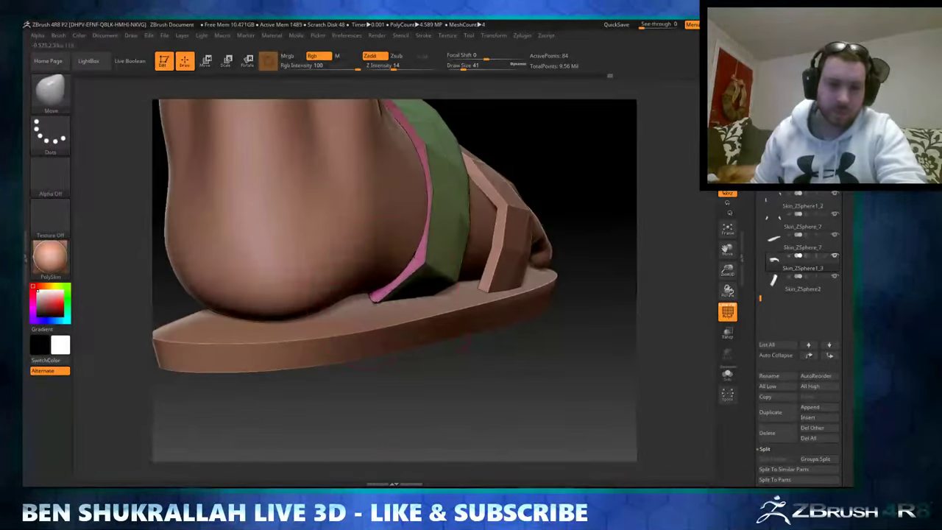
pyautogui.moveTo(432, 190)
pyautogui.mouseDown()
pyautogui.moveTo(495, 313)
pyautogui.moveTo(515, 265)
pyautogui.mouseUp()
# Step: Merge the strap down onto the strap below it with MergeDown
pyautogui.scroll(-1, 849, 276)
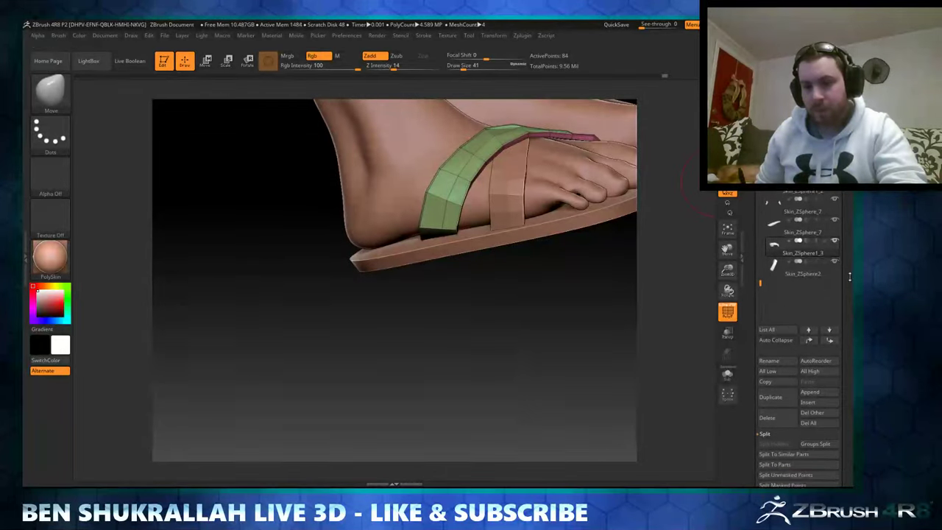
pyautogui.click(767, 473)
pyautogui.click(773, 332)
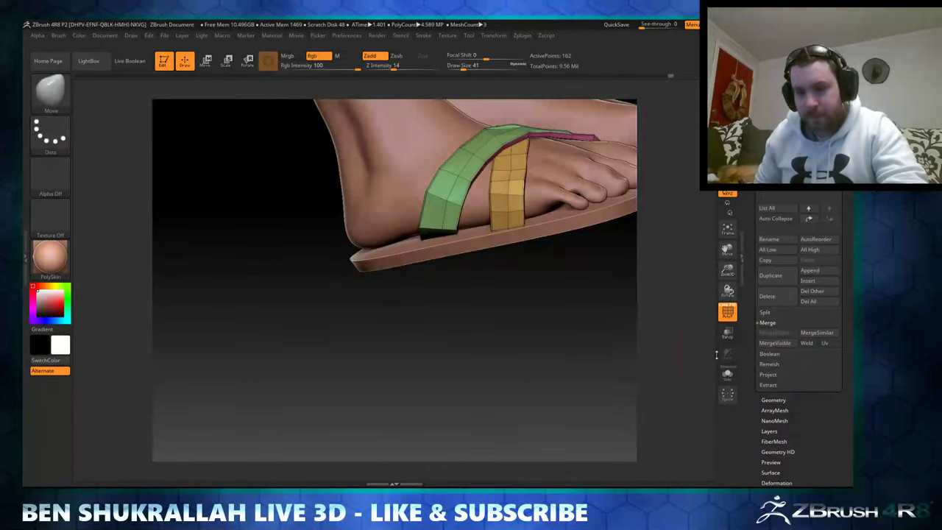
pyautogui.moveTo(628, 328); pyautogui.dragTo(563, 346)
# Step: Inspect the merged straps in Solo mode, then turn Solo and Polyframe off
pyautogui.click(726, 373)
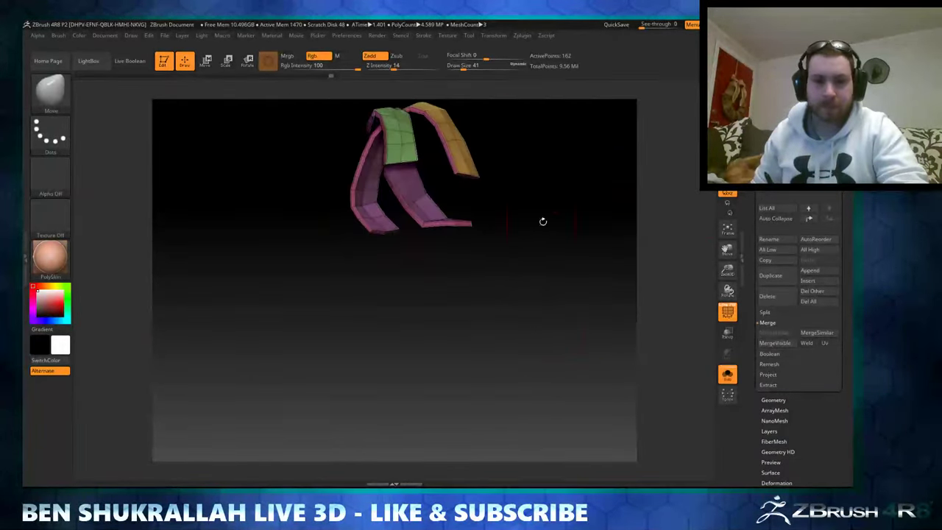
pyautogui.press('b')
pyautogui.press('z')
pyautogui.press('m')
pyautogui.press('space')
pyautogui.moveTo(509, 311)
pyautogui.mouseDown()
pyautogui.moveTo(347, 253)
pyautogui.moveTo(368, 280)
pyautogui.moveTo(473, 301)
pyautogui.moveTo(474, 436)
pyautogui.moveTo(490, 361)
pyautogui.moveTo(561, 312)
pyautogui.moveTo(549, 252)
pyautogui.moveTo(557, 337)
pyautogui.moveTo(572, 321)
pyautogui.moveTo(576, 237)
pyautogui.mouseUp()
pyautogui.click(727, 374)
pyautogui.hotkey('shift', 'f')
# Step: Select the Skin_ZSphere_7 sole and MergeDown the straps into it, confirming the prompt
pyautogui.keyDown('alt'); pyautogui.click(412, 294); pyautogui.keyUp('alt')
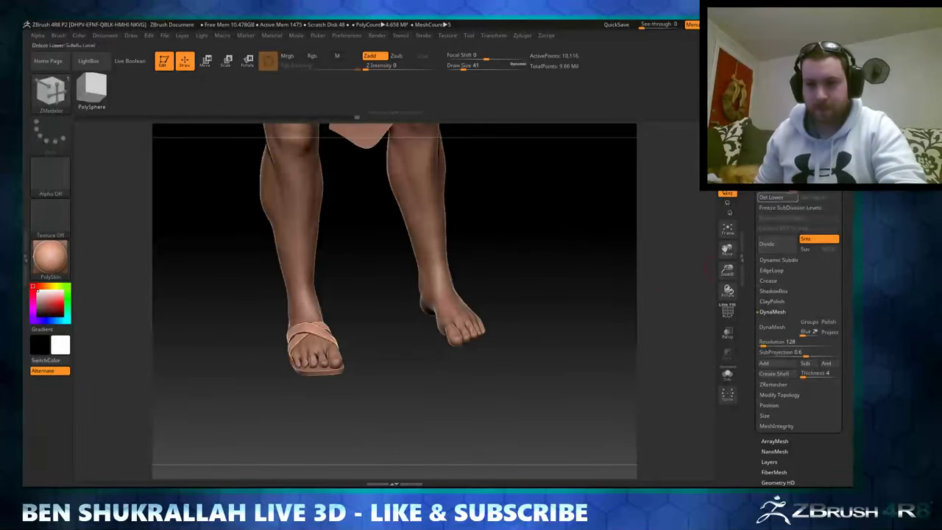
pyautogui.click(772, 400)
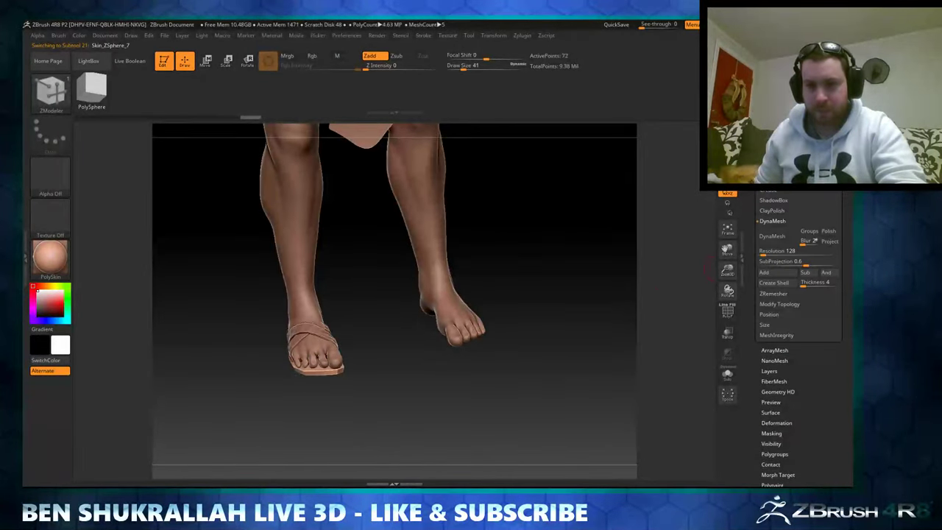
pyautogui.click(772, 192)
pyautogui.click(774, 371)
pyautogui.click(659, 386)
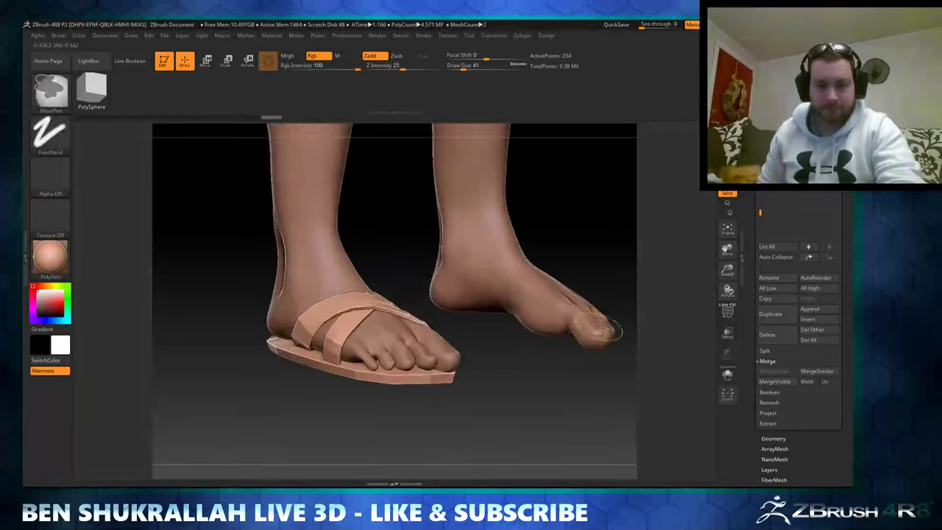
pyautogui.scroll(-3, 843, 312)
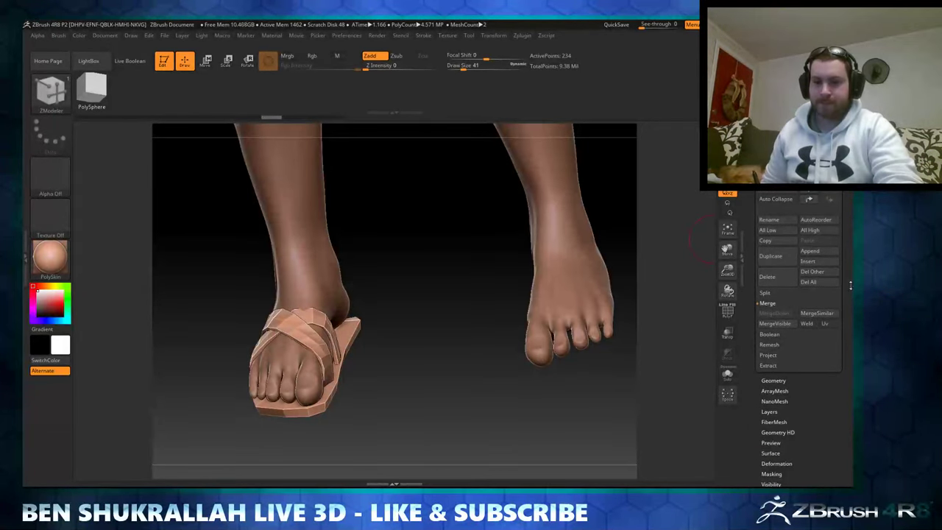
# Step: Turn on Polyframe and orbit the leg to check the one-piece sandal
pyautogui.moveTo(532, 341)
pyautogui.keyDown('alt'); pyautogui.mouseDown()
pyautogui.moveTo(531, 254)
pyautogui.moveTo(245, 223)
pyautogui.moveTo(409, 220)
pyautogui.mouseUp(); pyautogui.keyUp('alt')
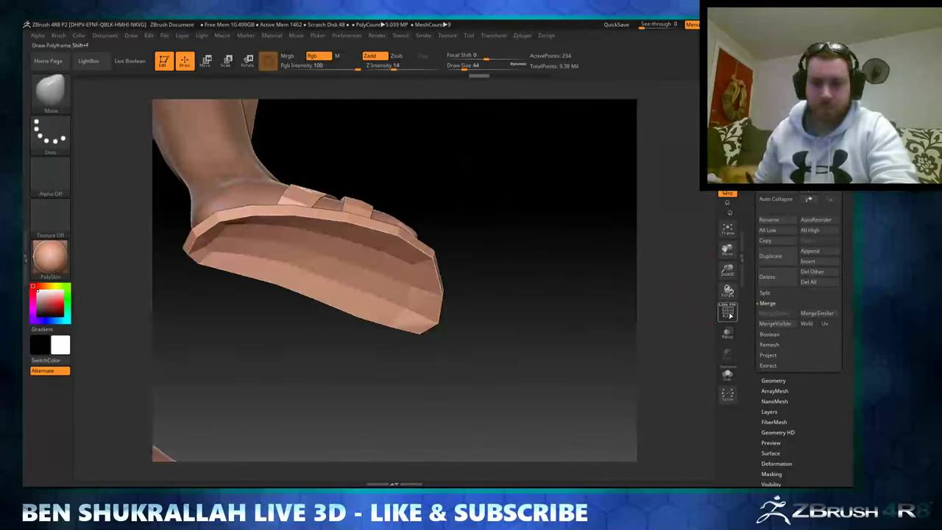
pyautogui.click(729, 313)
pyautogui.scroll(-5, 836, 230)
pyautogui.scroll(5, 824, 200)
pyautogui.moveTo(347, 273); pyautogui.dragTo(412, 280)
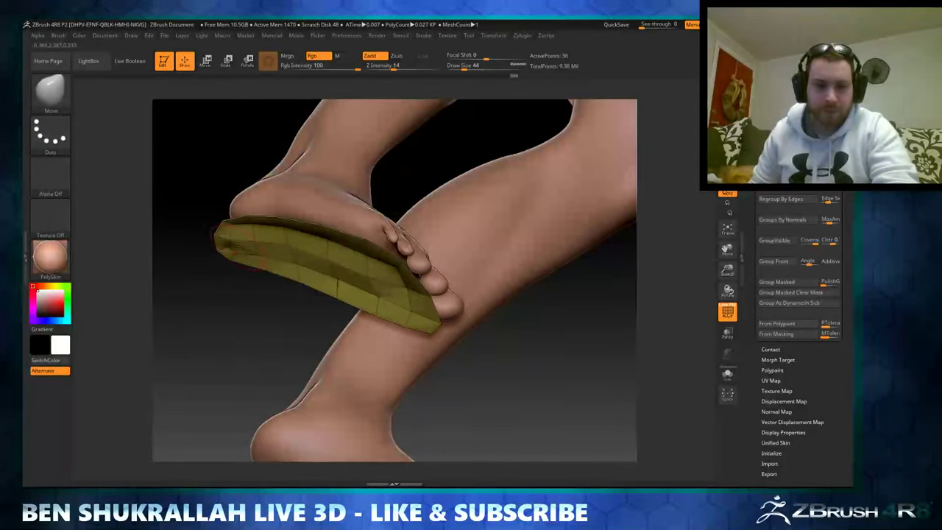
pyautogui.moveTo(376, 296); pyautogui.dragTo(378, 245)
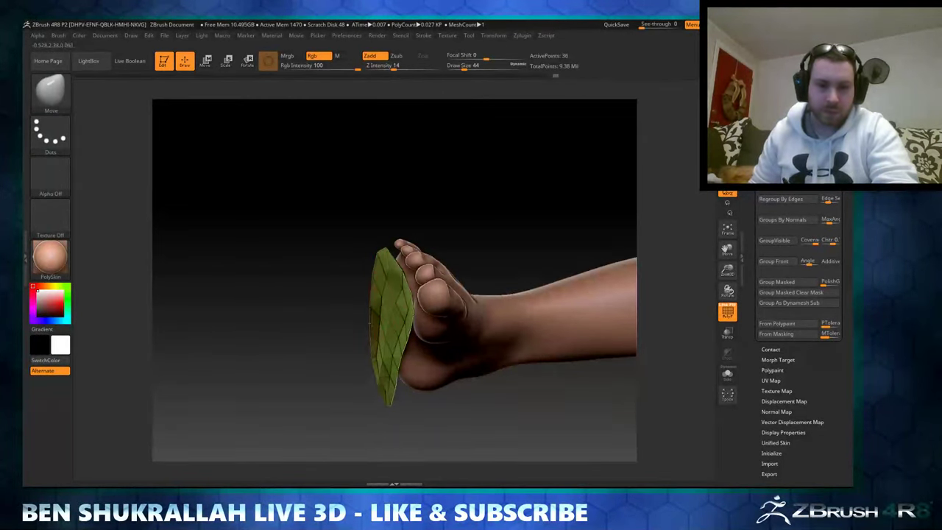
pyautogui.moveTo(371, 322); pyautogui.dragTo(350, 221)
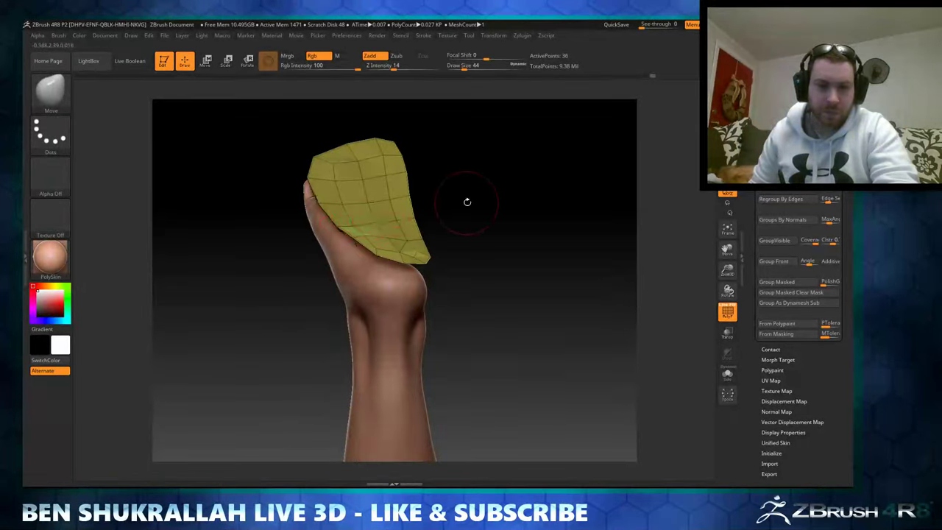
pyautogui.moveTo(467, 201); pyautogui.dragTo(593, 301)
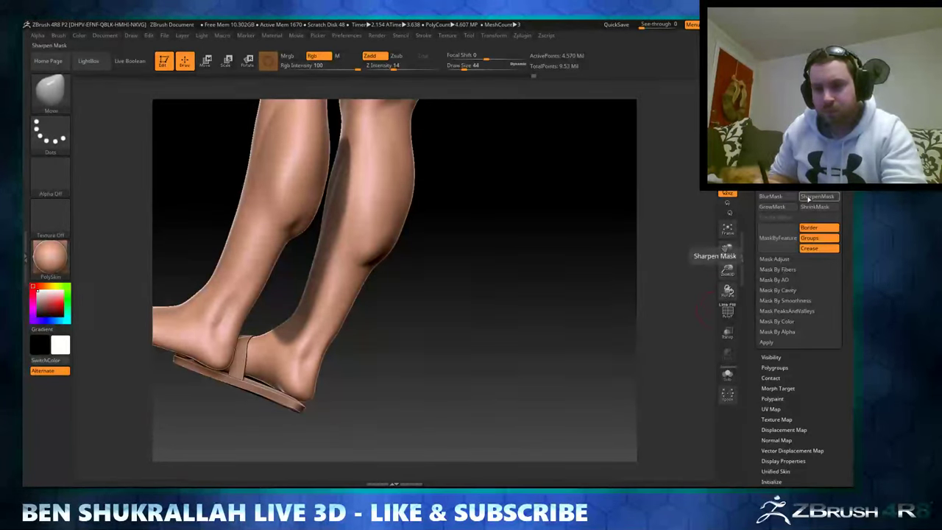
# Step: Lay out topology points and edges across the top and sides of the shin guard
pyautogui.click(742, 208)
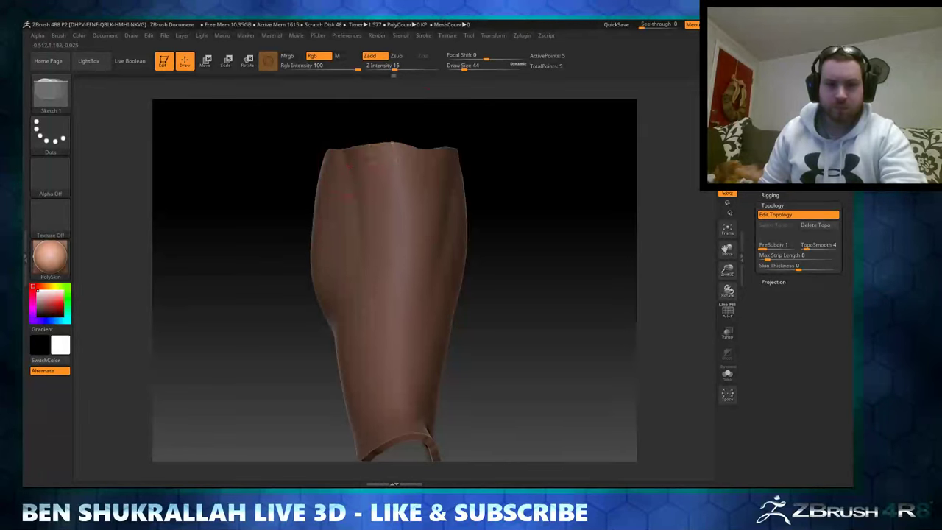
pyautogui.press('w')
pyautogui.moveTo(515, 294); pyautogui.dragTo(559, 294)
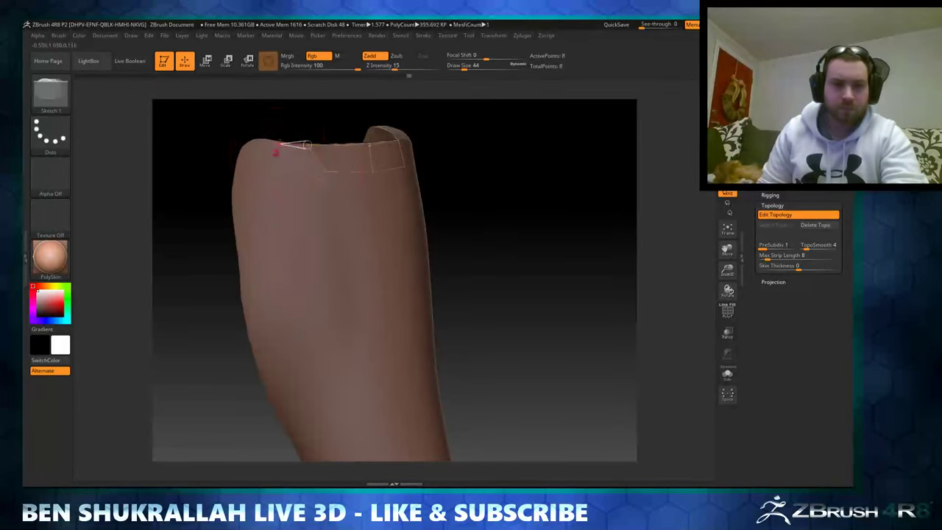
pyautogui.moveTo(258, 171)
pyautogui.mouseDown()
pyautogui.moveTo(296, 137)
pyautogui.moveTo(269, 142)
pyautogui.moveTo(279, 121)
pyautogui.mouseUp()
pyautogui.moveTo(293, 219); pyautogui.dragTo(240, 219)
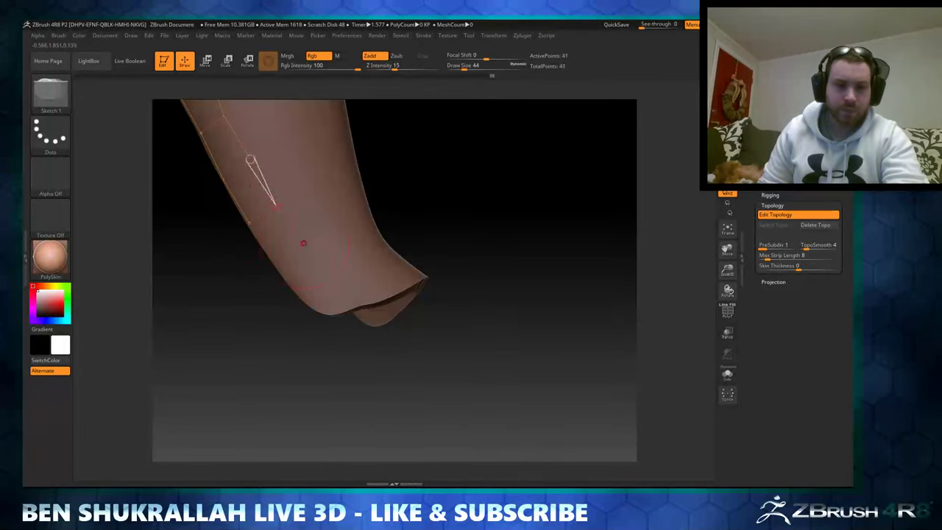
pyautogui.moveTo(303, 243); pyautogui.dragTo(258, 240)
pyautogui.moveTo(281, 280)
pyautogui.mouseDown()
pyautogui.moveTo(390, 183)
pyautogui.moveTo(374, 142)
pyautogui.moveTo(364, 200)
pyautogui.moveTo(441, 154)
pyautogui.moveTo(378, 210)
pyautogui.moveTo(336, 231)
pyautogui.moveTo(432, 284)
pyautogui.moveTo(307, 306)
pyautogui.mouseUp()
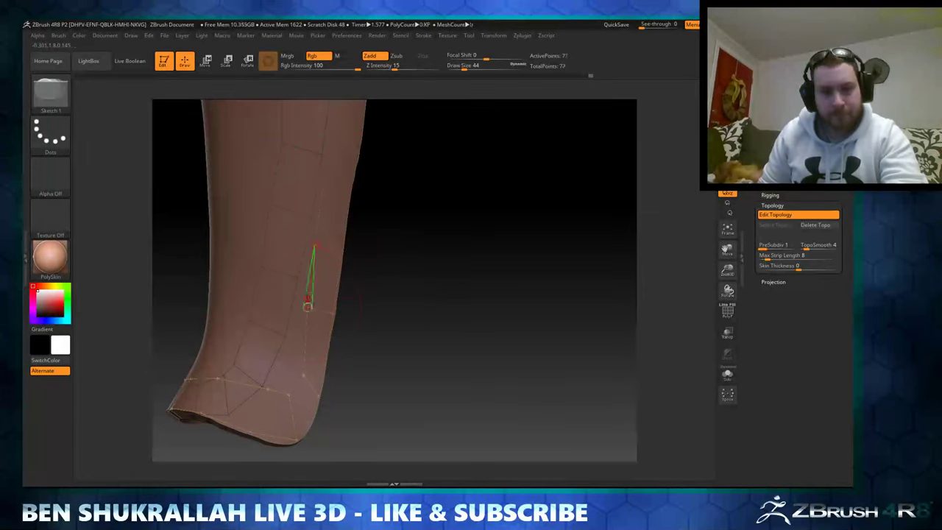
pyautogui.moveTo(340, 252)
pyautogui.mouseDown()
pyautogui.moveTo(337, 212)
pyautogui.moveTo(351, 208)
pyautogui.moveTo(342, 224)
pyautogui.mouseUp()
pyautogui.moveTo(434, 276); pyautogui.dragTo(344, 287)
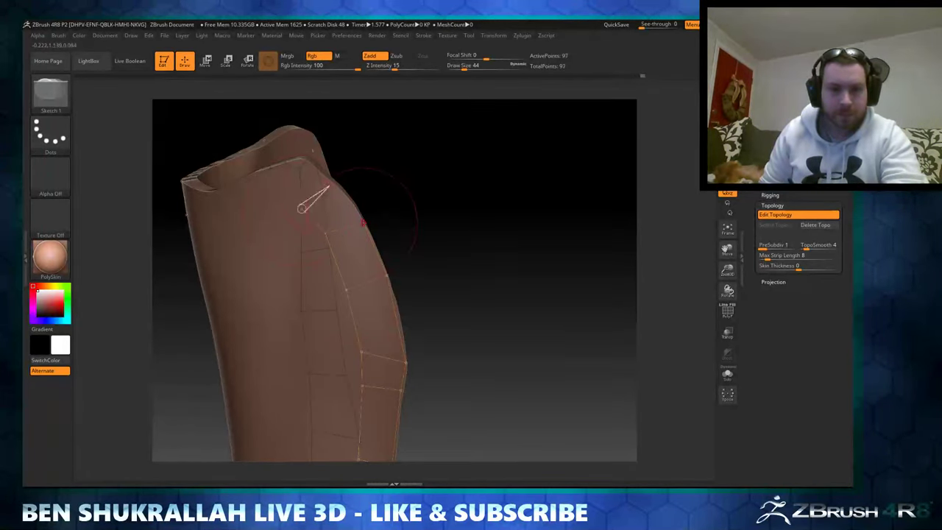
pyautogui.moveTo(328, 183); pyautogui.dragTo(301, 160)
pyautogui.moveTo(247, 180)
pyautogui.mouseDown()
pyautogui.moveTo(467, 151)
pyautogui.moveTo(304, 214)
pyautogui.moveTo(293, 205)
pyautogui.mouseUp()
pyautogui.moveTo(357, 180); pyautogui.dragTo(269, 224)
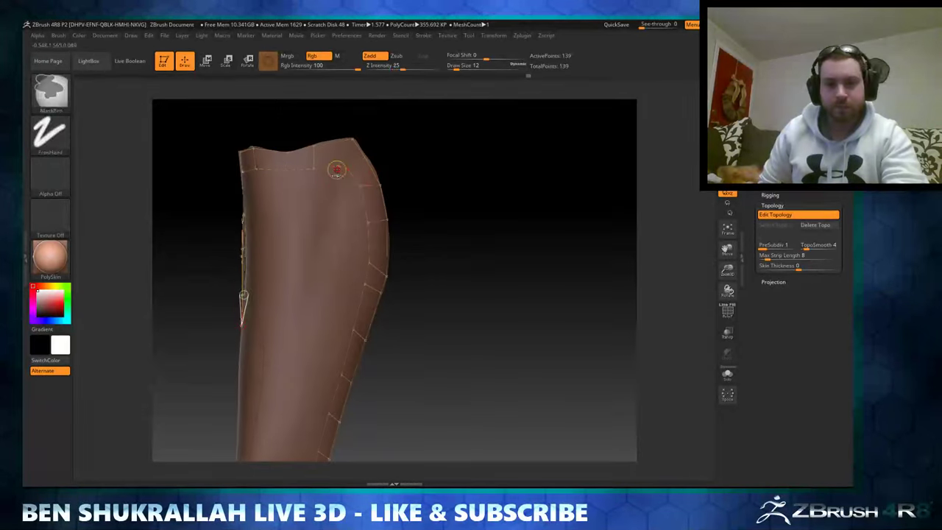
pyautogui.moveTo(363, 285)
pyautogui.mouseDown()
pyautogui.moveTo(431, 316)
pyautogui.moveTo(410, 326)
pyautogui.moveTo(340, 287)
pyautogui.mouseUp()
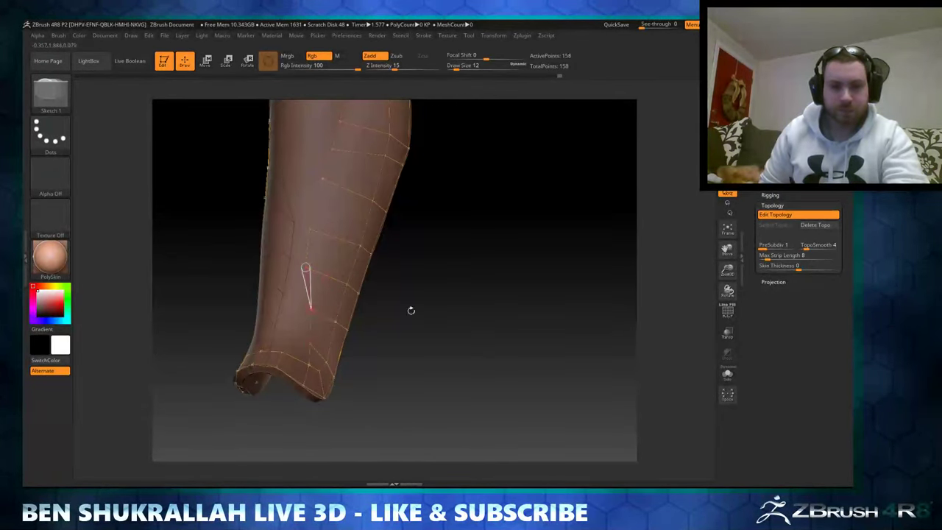
# Step: Add topology points and edges along the shin guard's lower front edge
pyautogui.moveTo(410, 310); pyautogui.dragTo(345, 323)
pyautogui.moveTo(294, 338)
pyautogui.mouseDown()
pyautogui.moveTo(260, 359)
pyautogui.moveTo(309, 338)
pyautogui.moveTo(270, 329)
pyautogui.mouseUp()
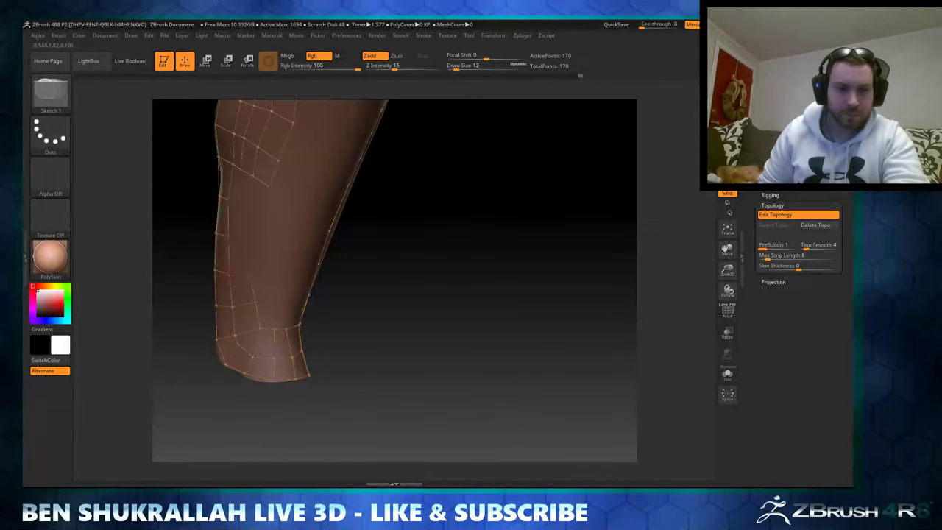
pyautogui.click(245, 205)
pyautogui.moveTo(353, 221); pyautogui.dragTo(452, 229)
pyautogui.moveTo(335, 248)
pyautogui.mouseDown()
pyautogui.moveTo(425, 280)
pyautogui.moveTo(332, 225)
pyautogui.moveTo(273, 315)
pyautogui.mouseUp()
pyautogui.click(268, 242)
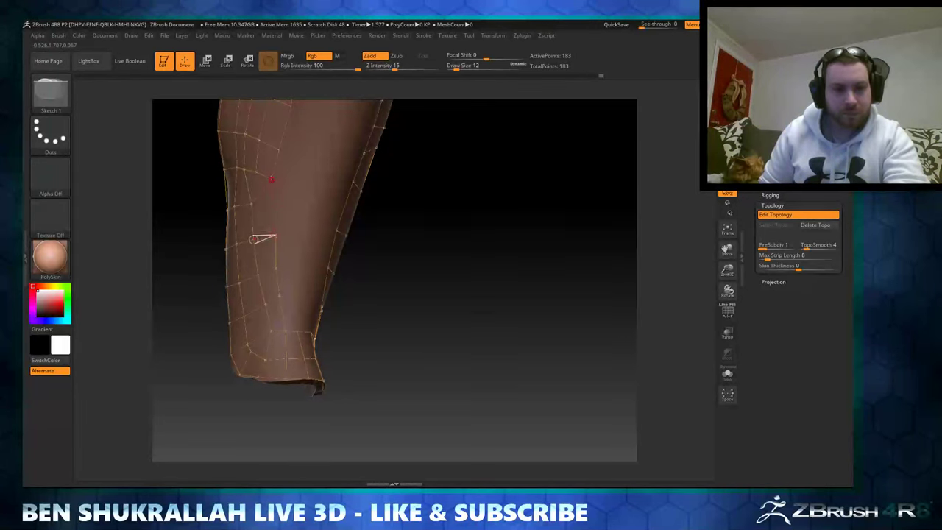
pyautogui.click(252, 239)
# Step: Extend the topology grid along the upper rim and turn Edit Topology back on
pyautogui.moveTo(508, 309)
pyautogui.mouseDown()
pyautogui.moveTo(526, 170)
pyautogui.moveTo(445, 127)
pyautogui.mouseUp()
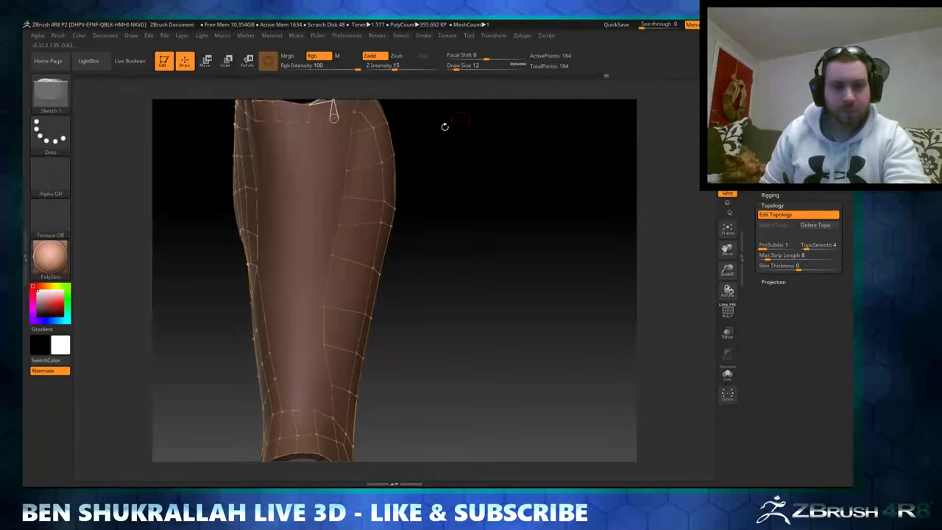
pyautogui.moveTo(486, 161); pyautogui.dragTo(412, 177)
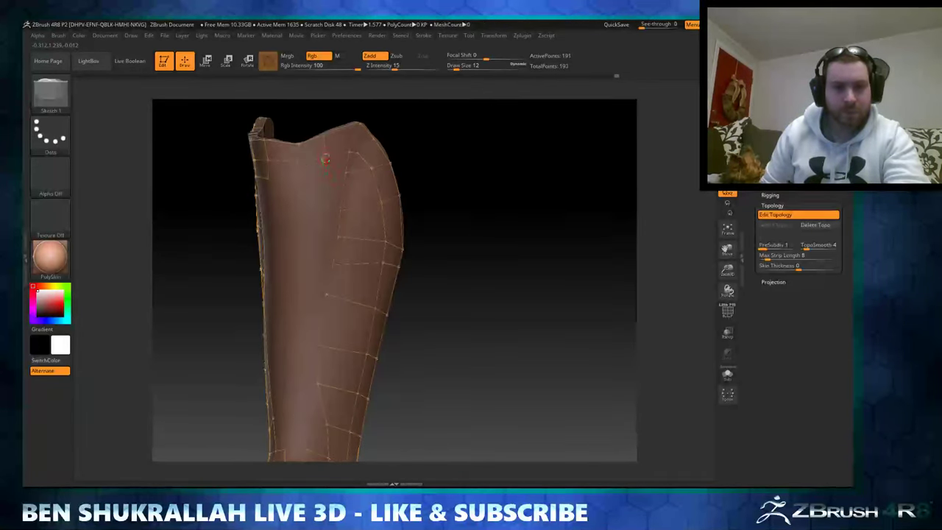
pyautogui.moveTo(324, 159); pyautogui.dragTo(312, 208)
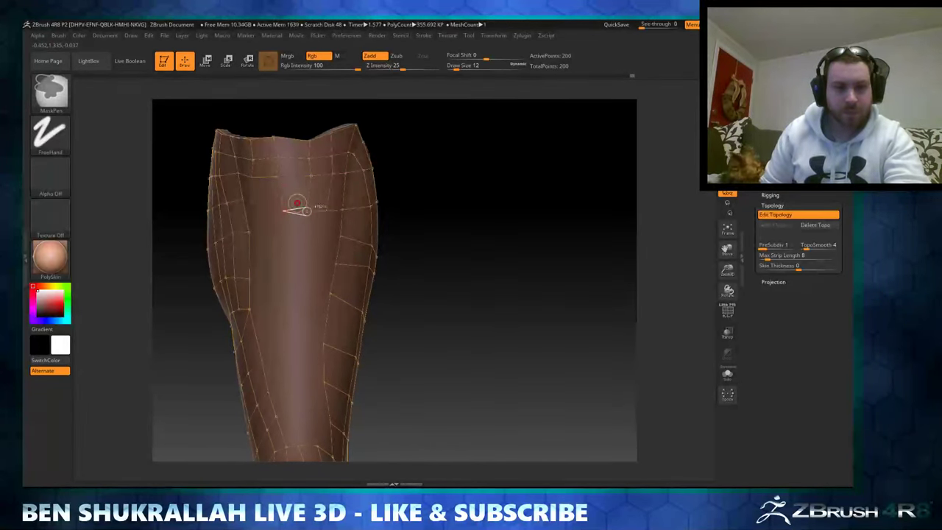
pyautogui.moveTo(441, 182); pyautogui.dragTo(486, 262)
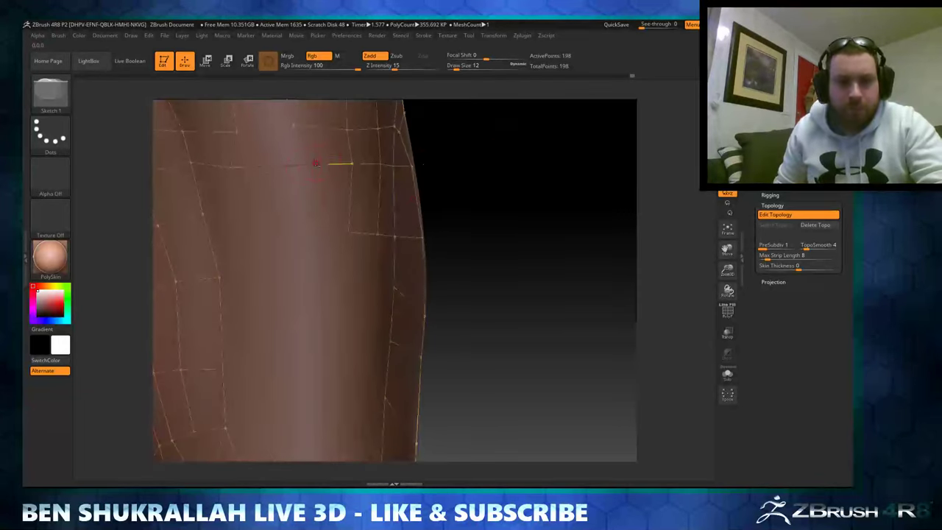
pyautogui.moveTo(457, 207); pyautogui.dragTo(295, 223)
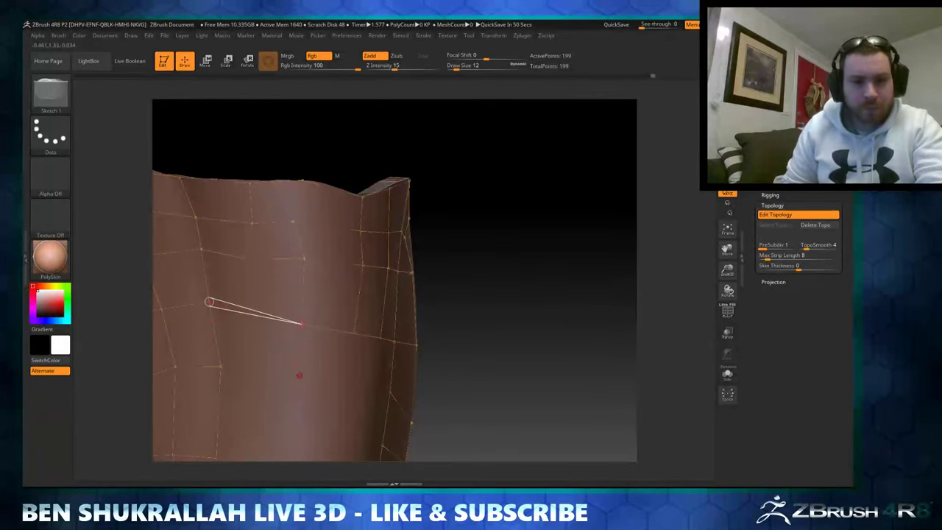
pyautogui.moveTo(299, 322); pyautogui.dragTo(279, 289)
pyautogui.moveTo(611, 266)
pyautogui.mouseDown()
pyautogui.moveTo(457, 209)
pyautogui.moveTo(412, 220)
pyautogui.mouseUp()
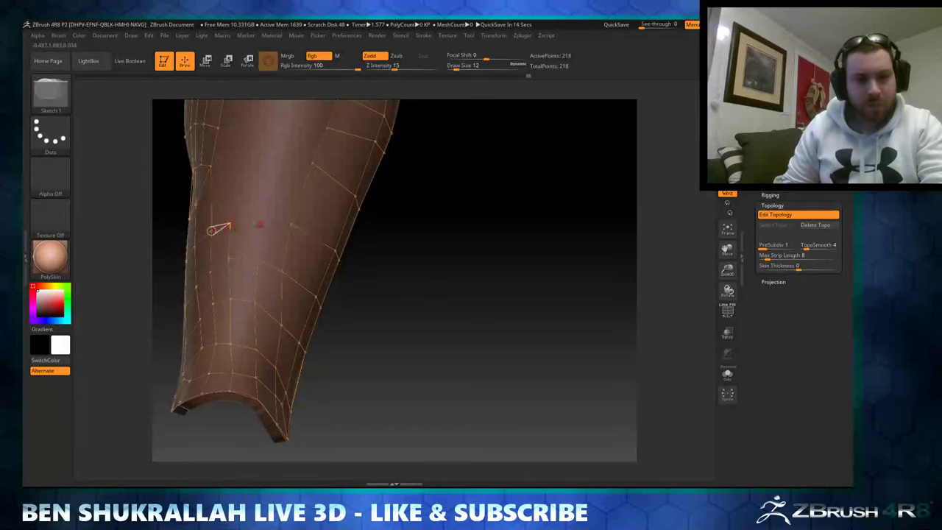
pyautogui.moveTo(415, 256); pyautogui.dragTo(270, 197)
pyautogui.click(270, 197)
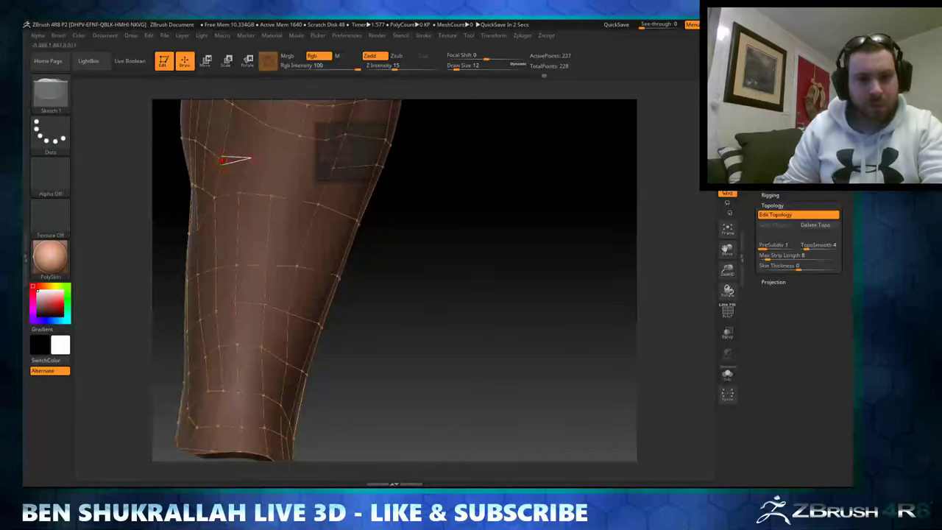
pyautogui.click(770, 215)
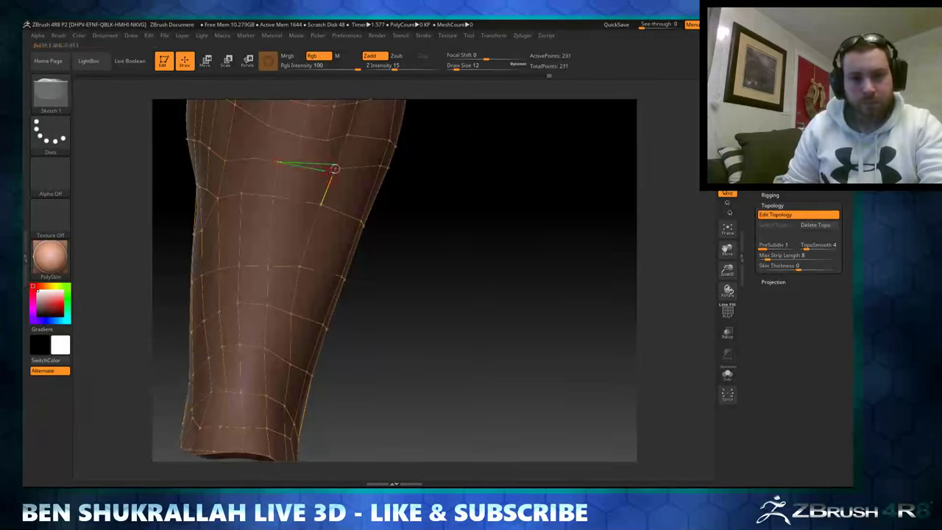
# Step: Preview the shin-guard topology as a shaded skinned mesh, then exit the preview
pyautogui.press('a')
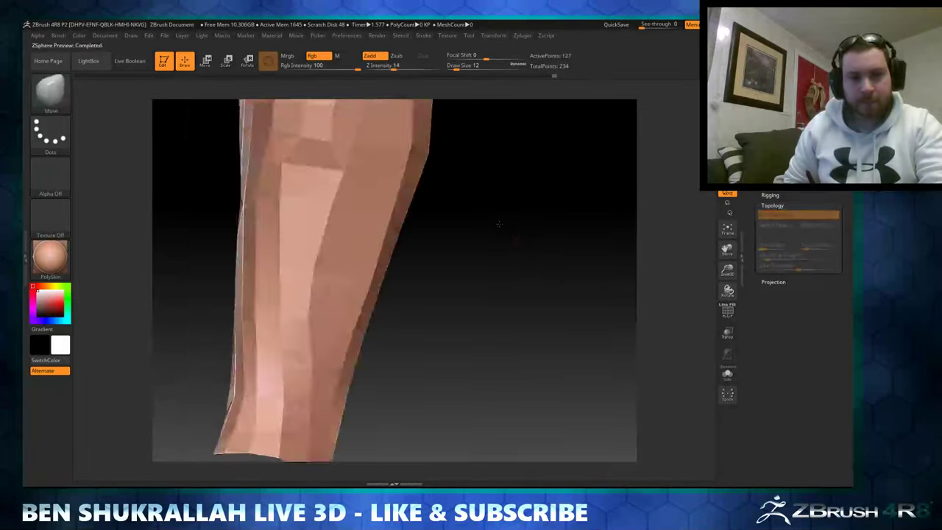
pyautogui.moveTo(555, 282); pyautogui.dragTo(541, 185)
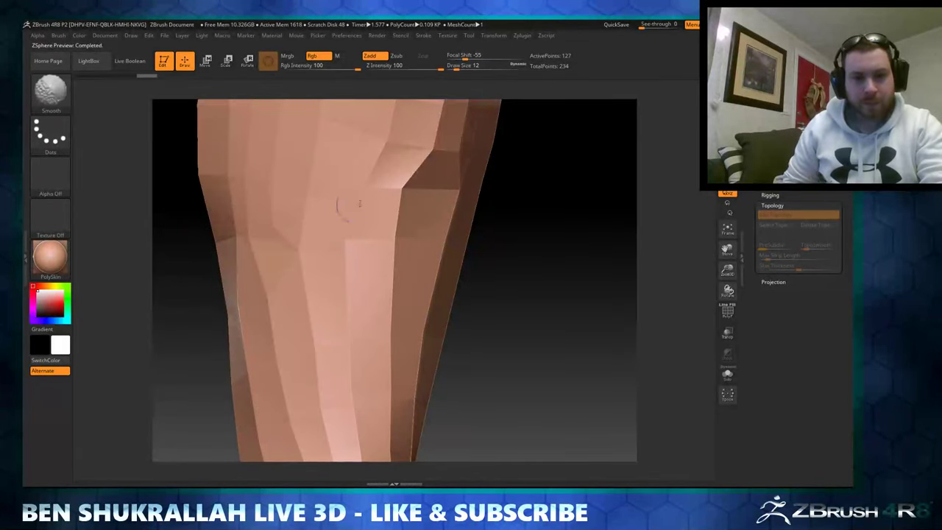
pyautogui.press('a')
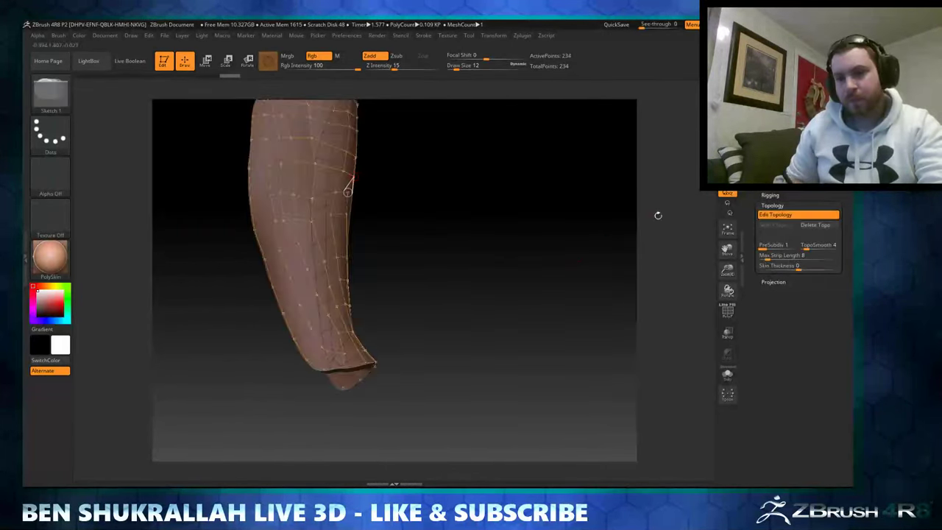
# Step: Switch back to the full leg model and select the Skin_ZSphere_8 subtool
pyautogui.scroll(5, 785, 257)
pyautogui.click(816, 232)
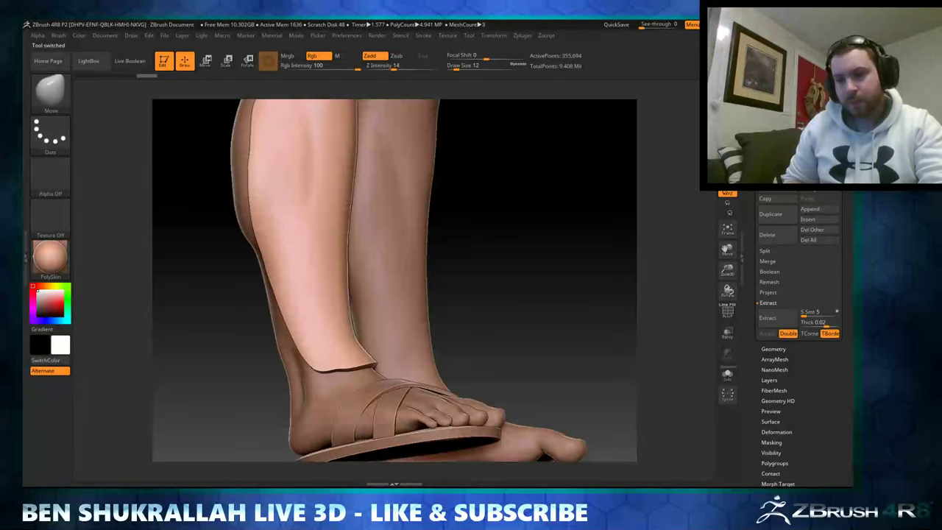
pyautogui.click(772, 197)
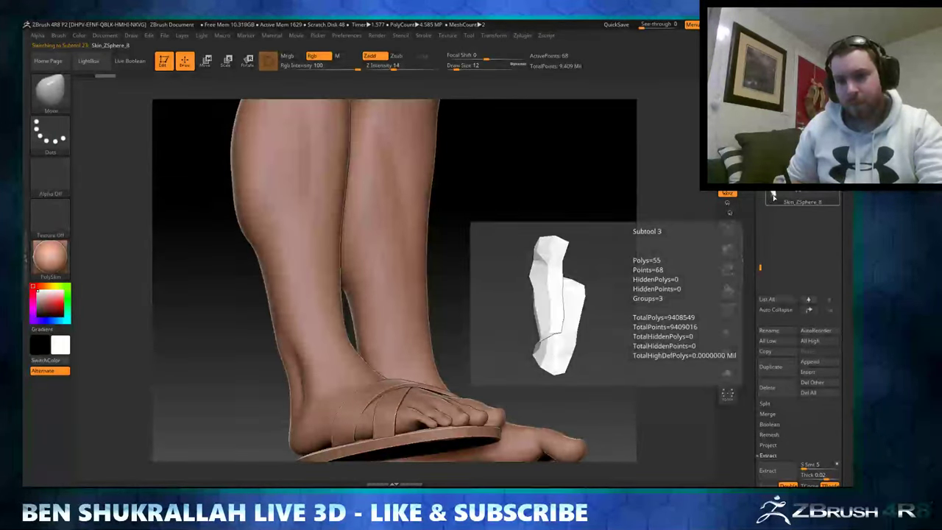
pyautogui.press('f')
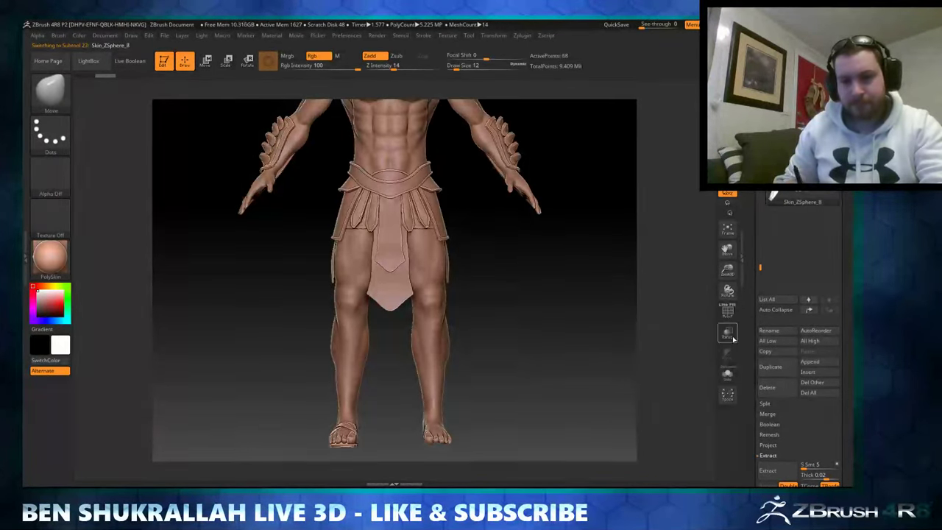
# Step: Append the skin mesh as a subtool and extrude the shin shell to give it thickness
pyautogui.click(809, 371)
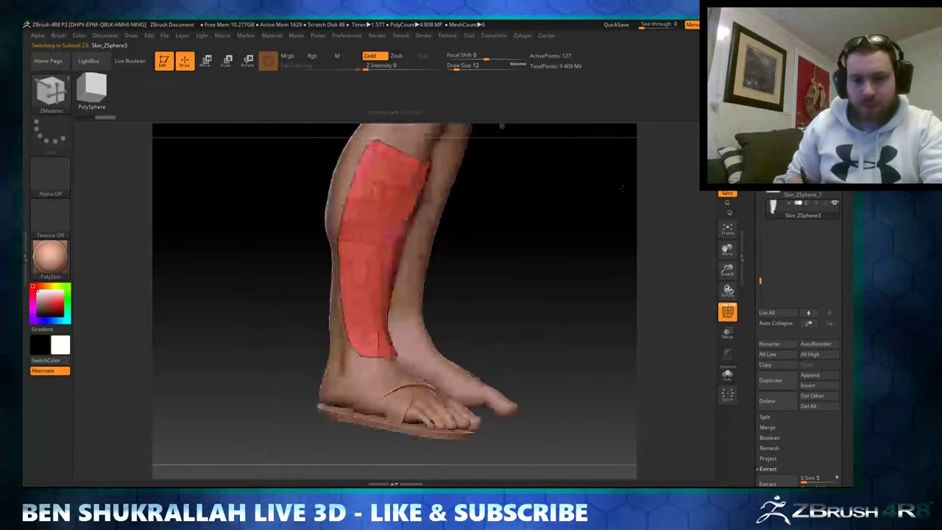
pyautogui.moveTo(622, 188)
pyautogui.mouseDown()
pyautogui.moveTo(528, 245)
pyautogui.moveTo(540, 267)
pyautogui.mouseUp()
pyautogui.moveTo(671, 299); pyautogui.dragTo(360, 221)
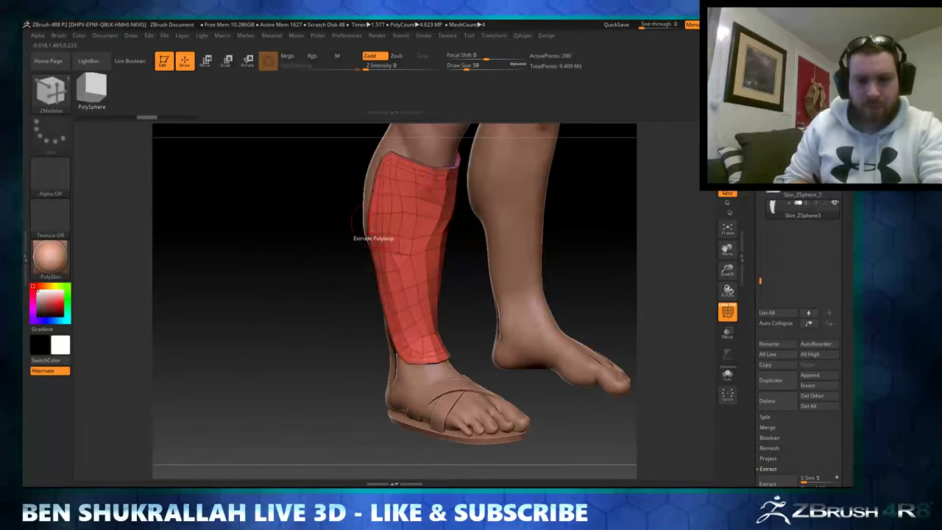
pyautogui.moveTo(376, 220); pyautogui.dragTo(535, 334)
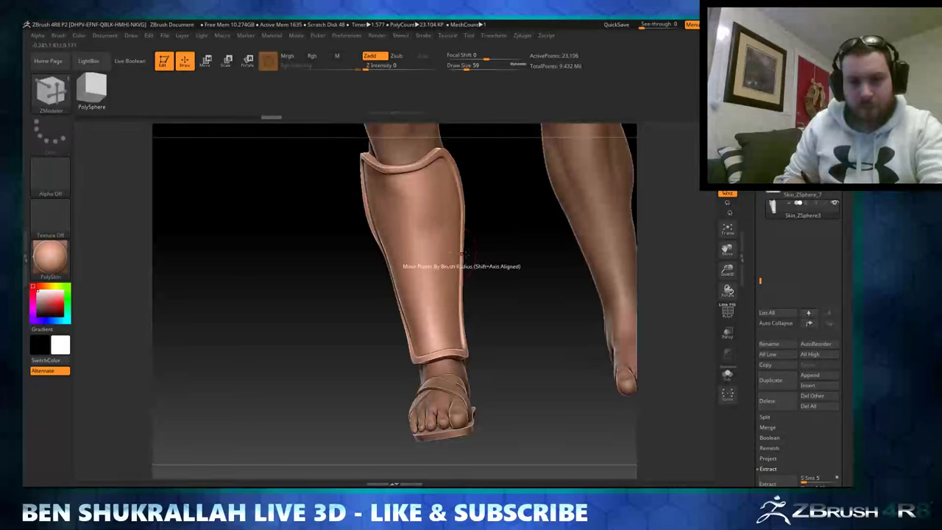
# Step: Orbit and frame the character to check the thickened shin guard from several sides
pyautogui.moveTo(462, 254); pyautogui.dragTo(556, 273)
pyautogui.moveTo(472, 282); pyautogui.dragTo(525, 256)
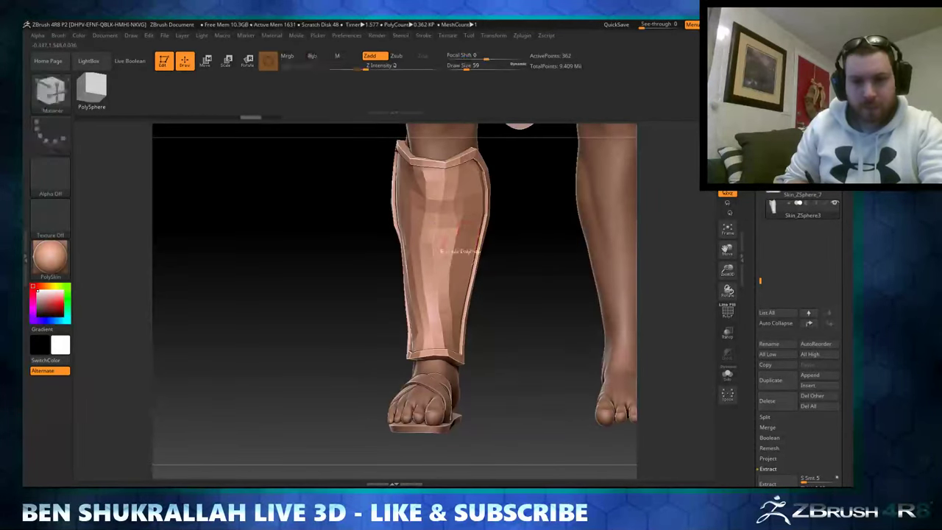
pyautogui.moveTo(472, 99); pyautogui.dragTo(546, 99)
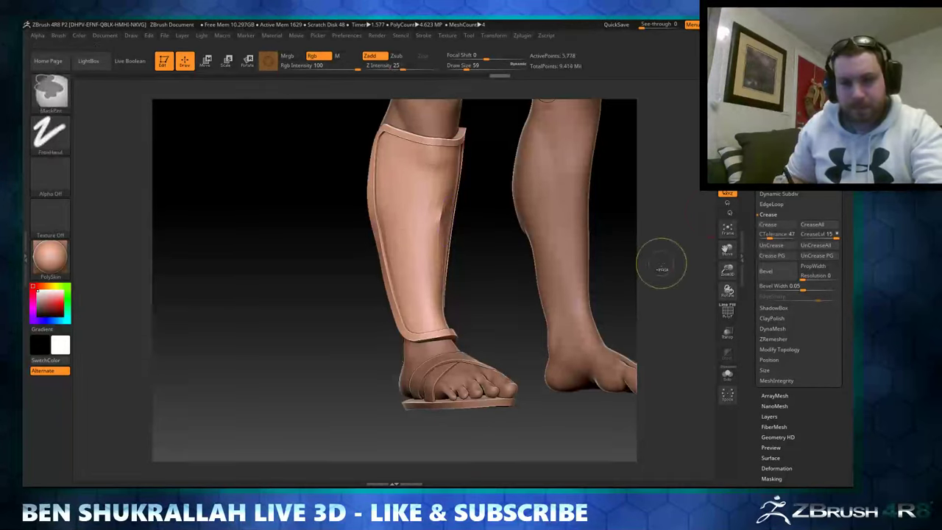
pyautogui.moveTo(661, 268); pyautogui.dragTo(573, 229)
pyautogui.press('f')
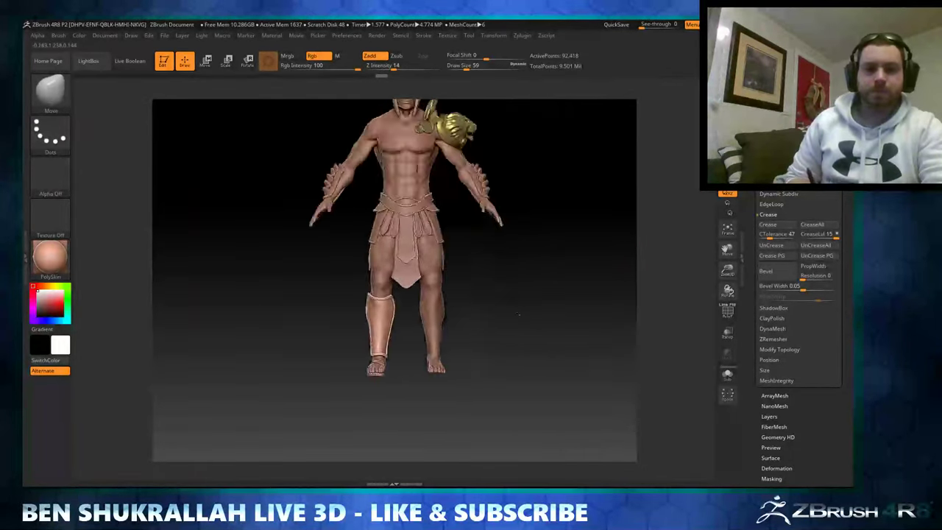
pyautogui.keyDown('ctrl'); pyautogui.moveTo(518, 315); pyautogui.dragTo(460, 380, button='right'); pyautogui.keyUp('ctrl')
pyautogui.keyDown('ctrl'); pyautogui.moveTo(442, 346); pyautogui.dragTo(465, 282, button='right'); pyautogui.keyUp('ctrl')
pyautogui.press('s')
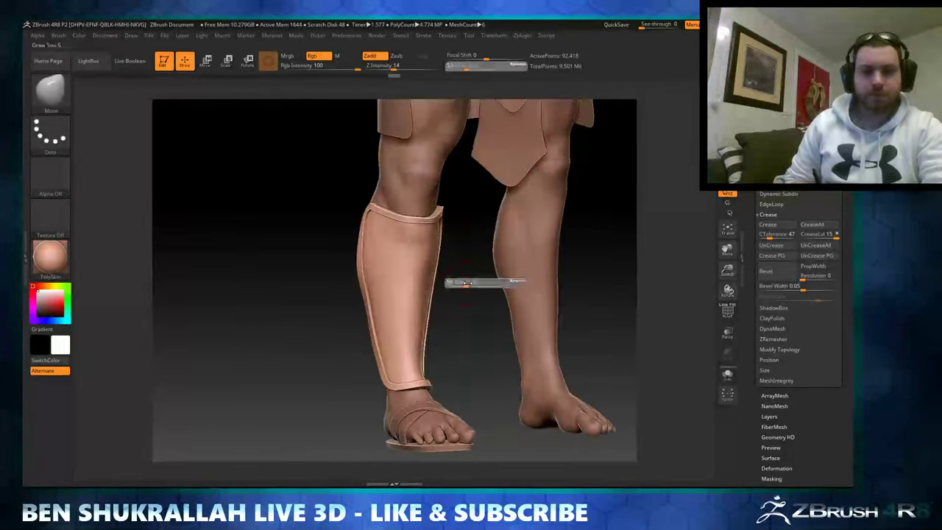
pyautogui.press('f')
pyautogui.moveTo(472, 297); pyautogui.dragTo(557, 206)
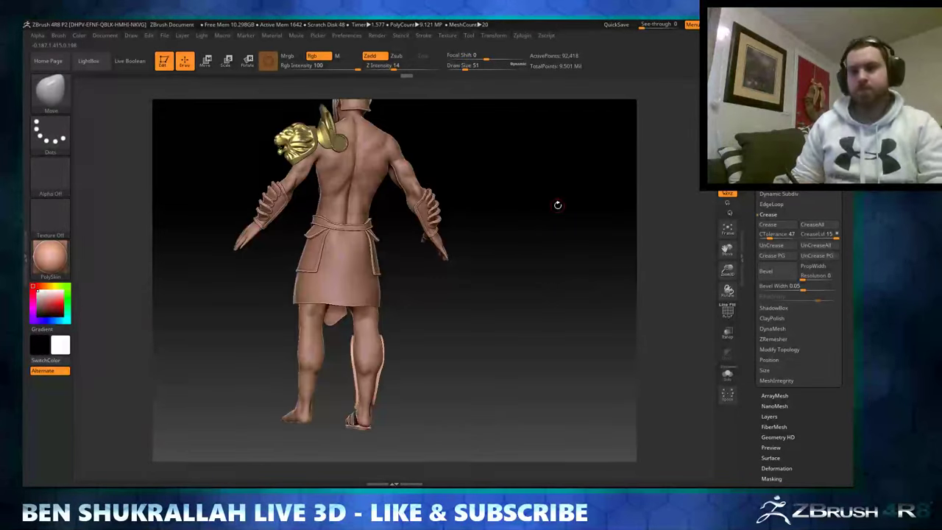
# Step: Mask a diagonal band across the calf and a horizontal band around the ankle
pyautogui.keyDown('ctrl'); pyautogui.moveTo(636, 217); pyautogui.dragTo(626, 336, button='right'); pyautogui.keyUp('ctrl')
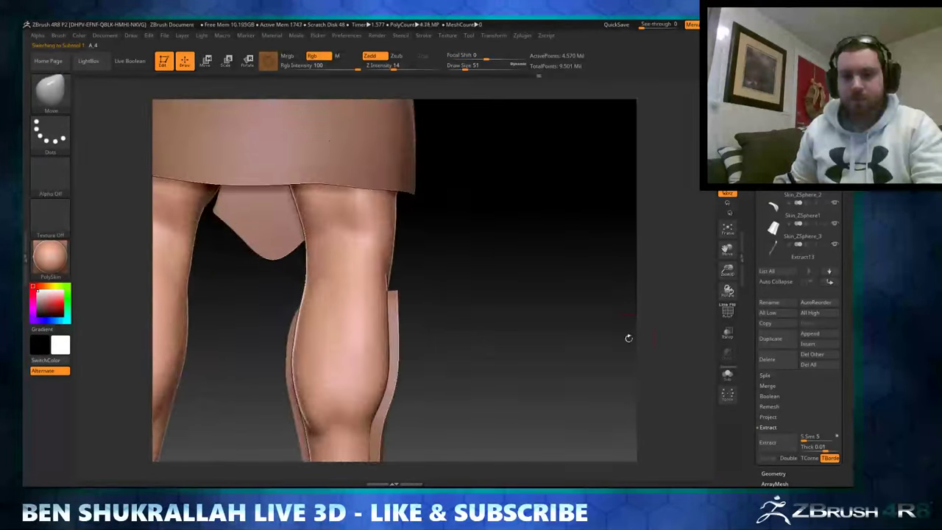
pyautogui.moveTo(517, 214)
pyautogui.keyDown('ctrl'); pyautogui.mouseDown(button='right')
pyautogui.moveTo(522, 184)
pyautogui.moveTo(513, 284)
pyautogui.mouseUp(button='right'); pyautogui.keyUp('ctrl')
pyautogui.moveTo(513, 285); pyautogui.dragTo(449, 280)
pyautogui.keyDown('ctrl'); pyautogui.moveTo(287, 283); pyautogui.dragTo(338, 261); pyautogui.keyUp('ctrl')
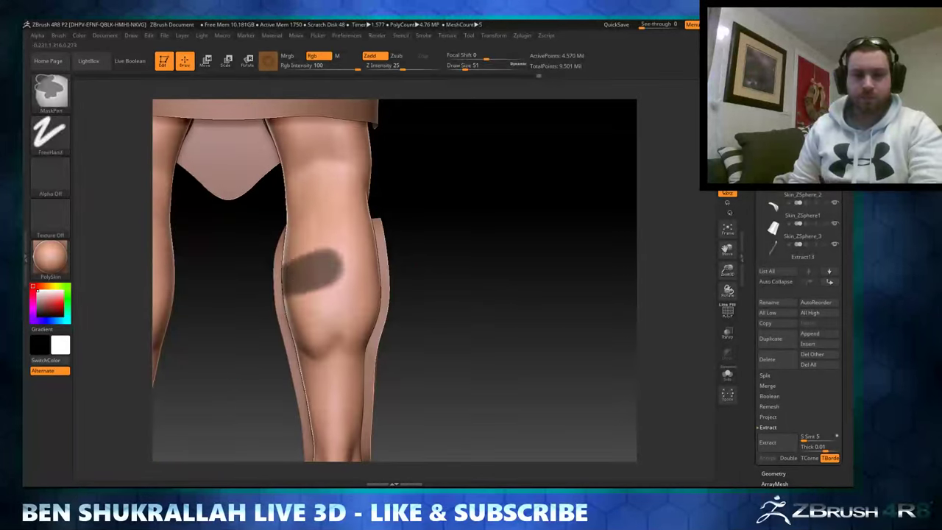
pyautogui.moveTo(441, 276); pyautogui.dragTo(412, 279)
pyautogui.moveTo(279, 280)
pyautogui.keyDown('ctrl'); pyautogui.mouseDown()
pyautogui.moveTo(429, 247)
pyautogui.moveTo(399, 273)
pyautogui.moveTo(436, 287)
pyautogui.moveTo(375, 252)
pyautogui.moveTo(434, 272)
pyautogui.mouseUp(); pyautogui.keyUp('ctrl')
pyautogui.keyDown('ctrl'); pyautogui.moveTo(434, 272); pyautogui.dragTo(442, 280, button='right'); pyautogui.keyUp('ctrl')
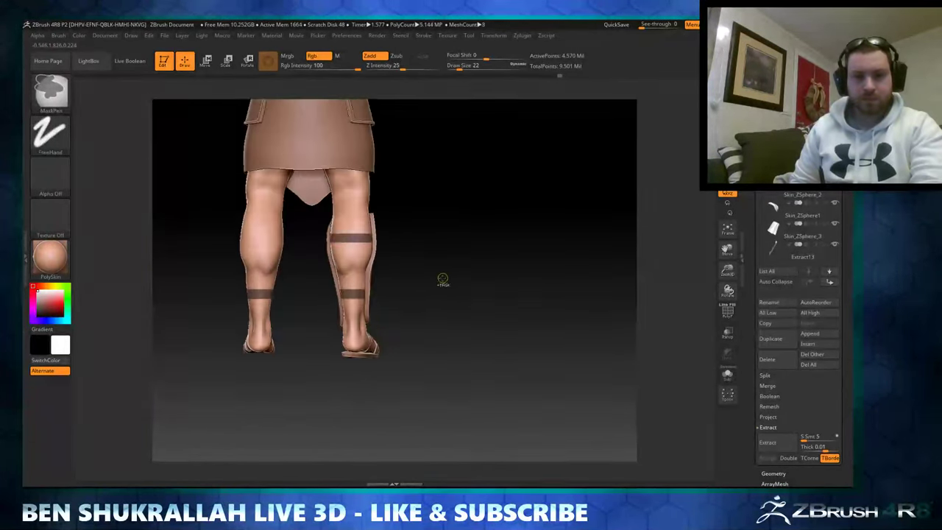
pyautogui.keyDown('ctrl'); pyautogui.moveTo(447, 241); pyautogui.dragTo(332, 298, button='right'); pyautogui.keyUp('ctrl')
pyautogui.moveTo(437, 207)
pyautogui.mouseDown()
pyautogui.moveTo(456, 275)
pyautogui.moveTo(434, 336)
pyautogui.moveTo(401, 302)
pyautogui.mouseUp()
pyautogui.scroll(-3, 809, 322)
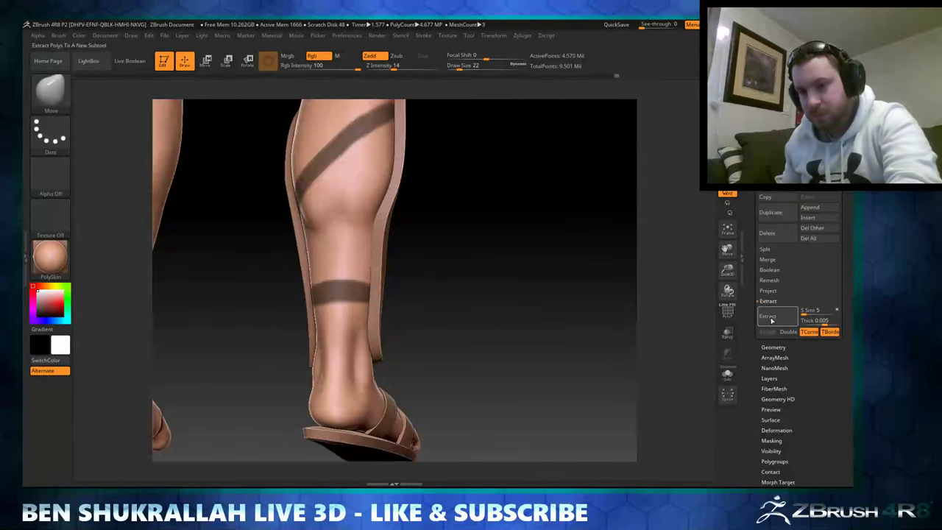